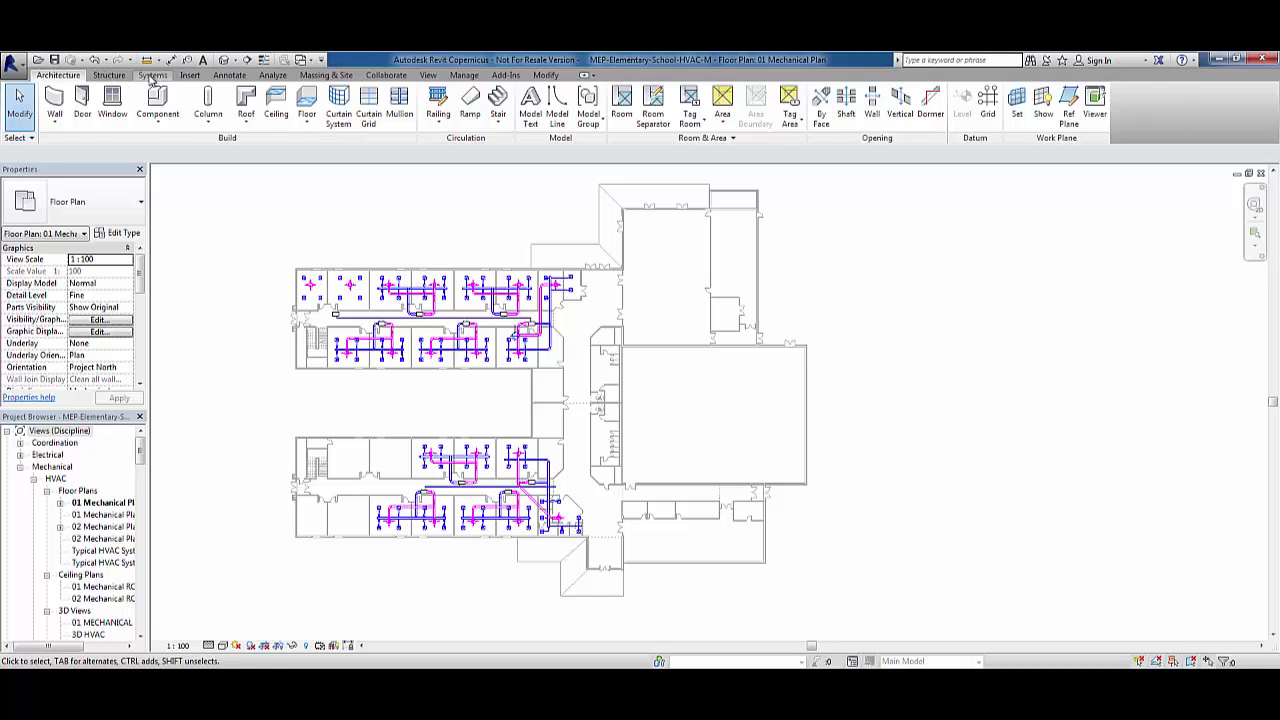
Step: Switch the ribbon to the Systems tab for HVAC, plumbing and electrical tools
left_click(152, 76)
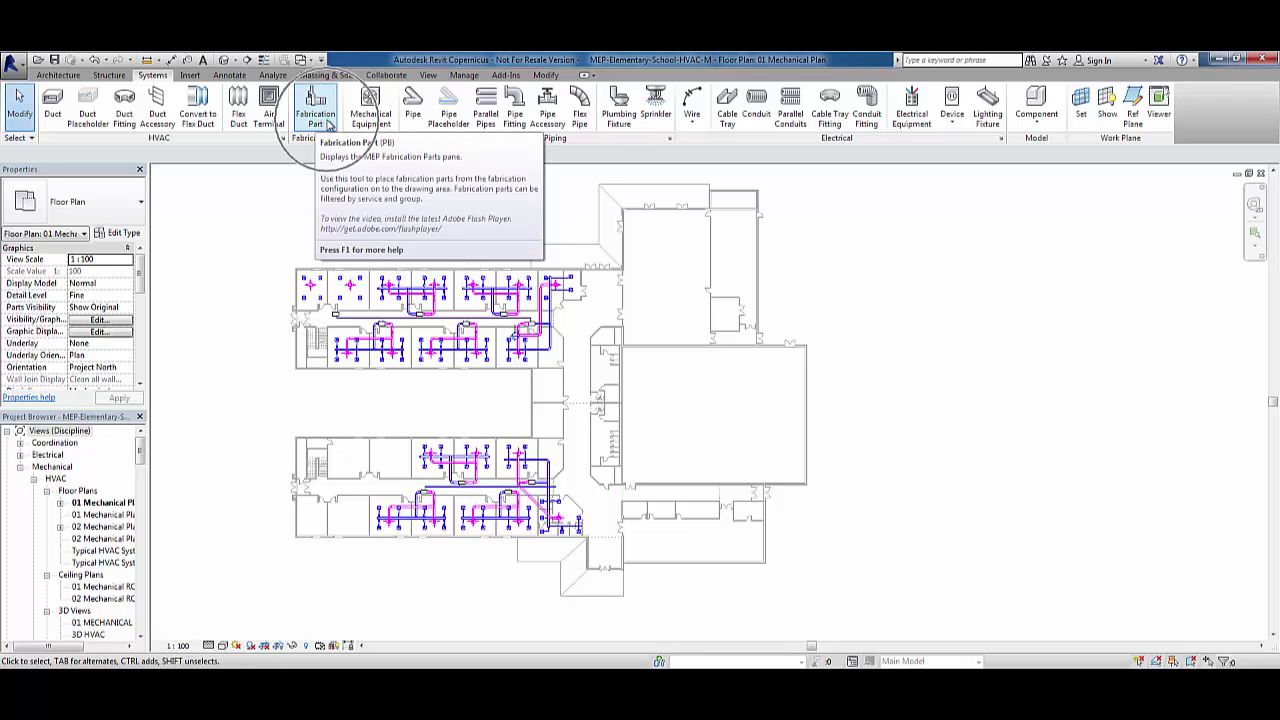
Step: Open the MEP Fabrication Parts palette, which shows no service or group yet
left_click(316, 110)
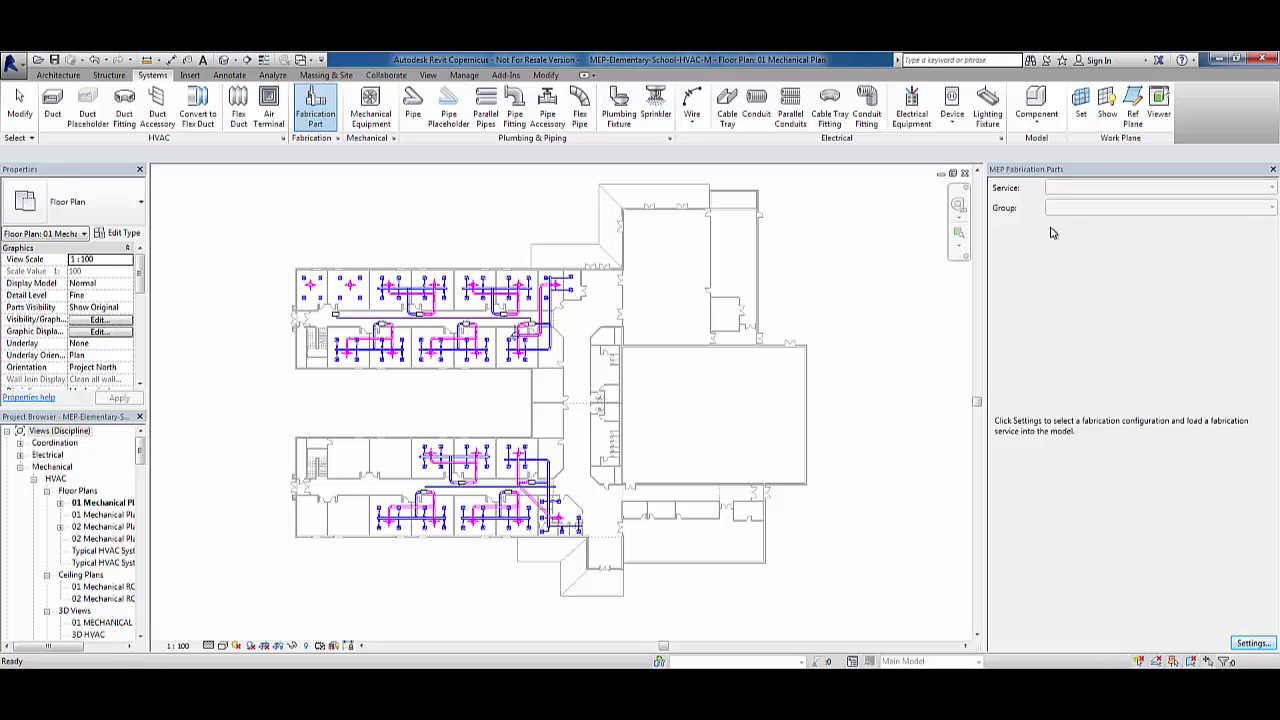
left_click(1248, 646)
left_click(1248, 646)
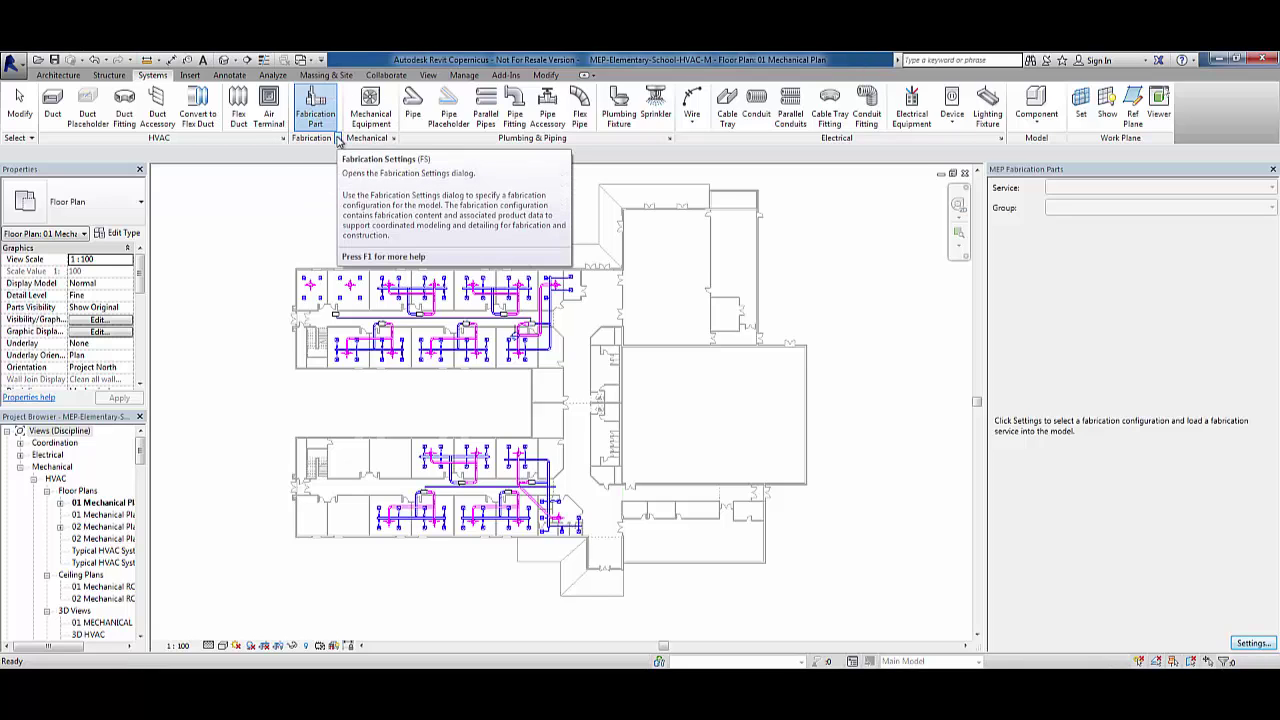
Step: In Fabrication Settings, choose the Metric Content V7.03 configuration
mouse_move(338, 138)
left_click(338, 140)
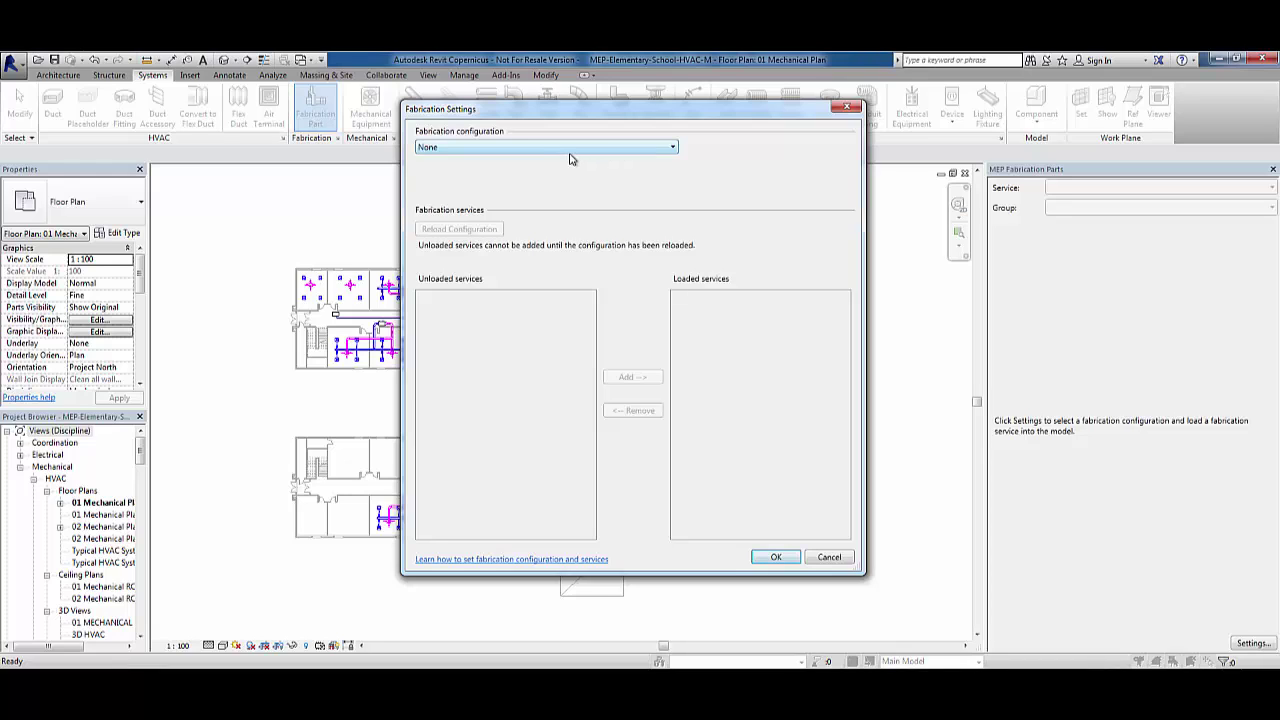
left_click(583, 150)
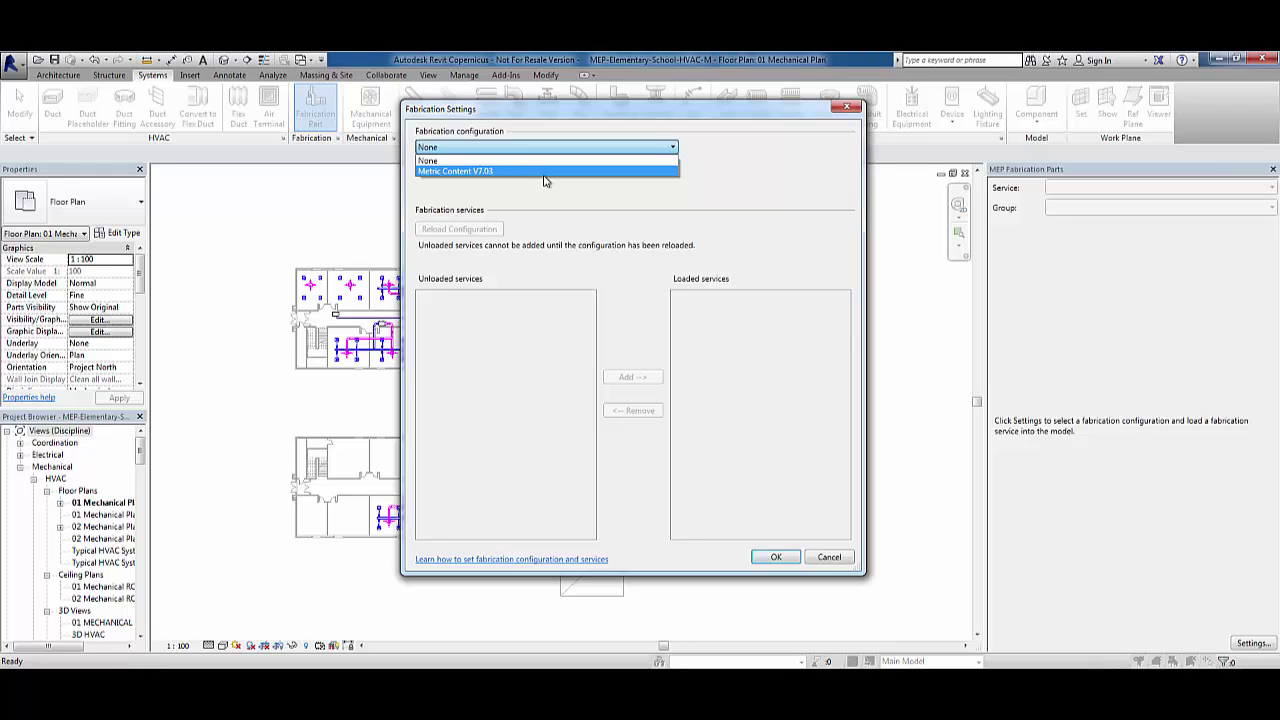
left_click(545, 172)
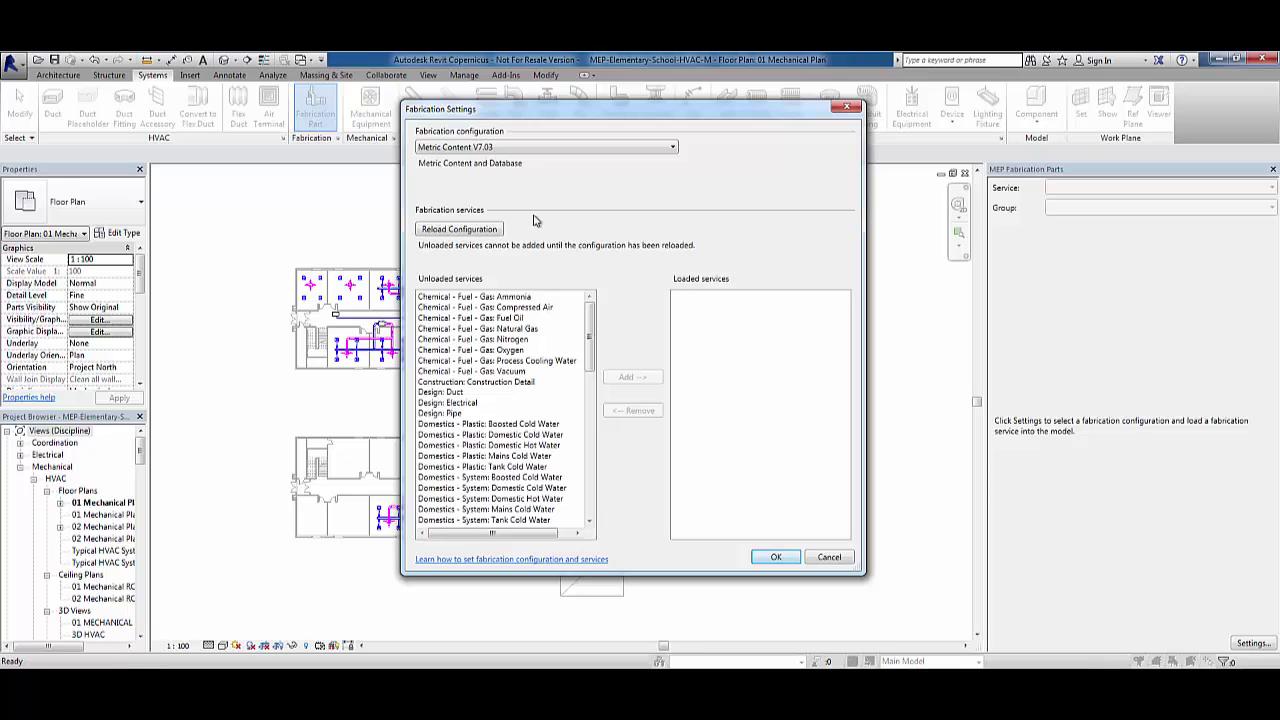
Step: Load Natural Gas, Tank Cold Water and HVAC: Ductboard services, remove Design: Duct, and apply
left_click(498, 329)
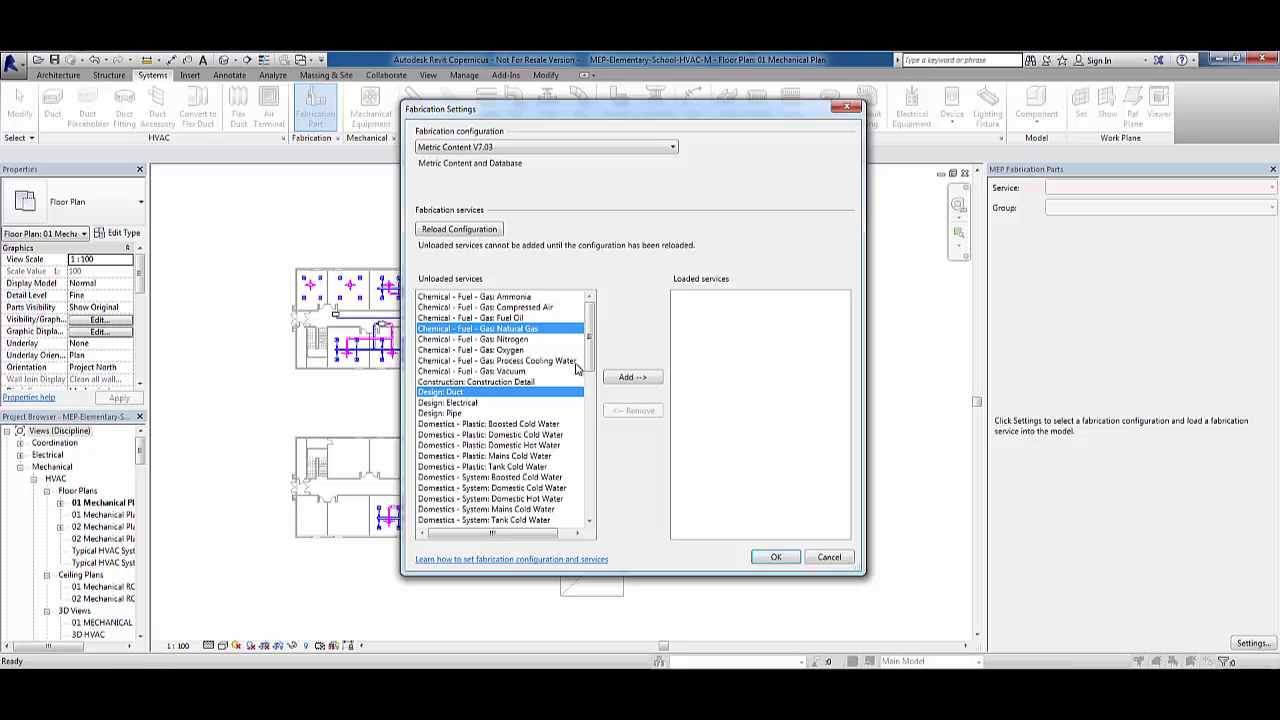
left_click_drag(589, 360, 589, 428)
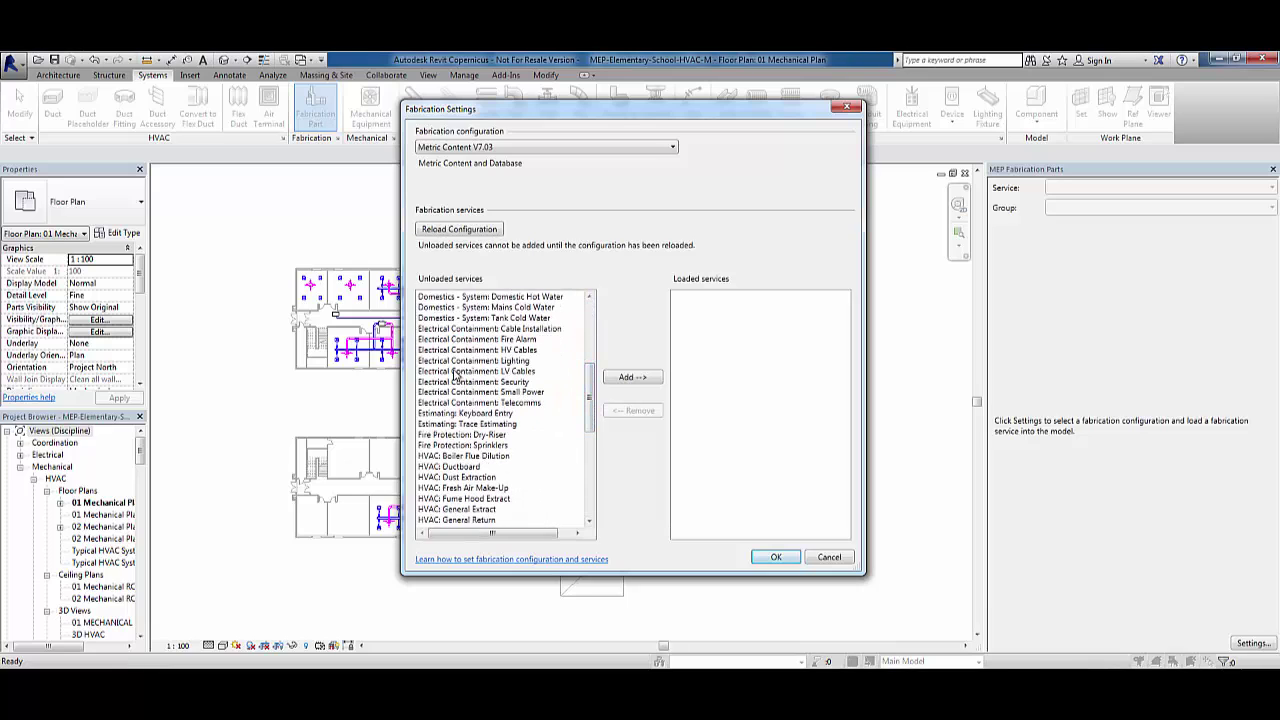
left_click(466, 317)
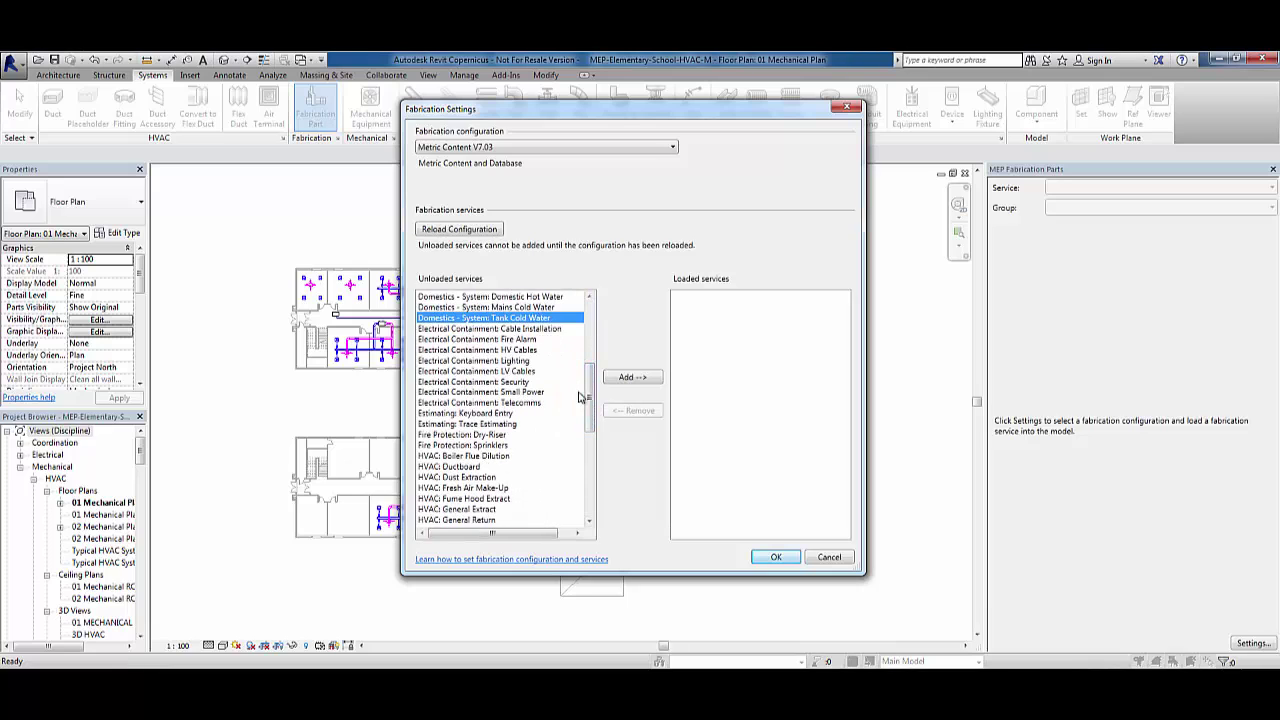
left_click(482, 467, "ctrl")
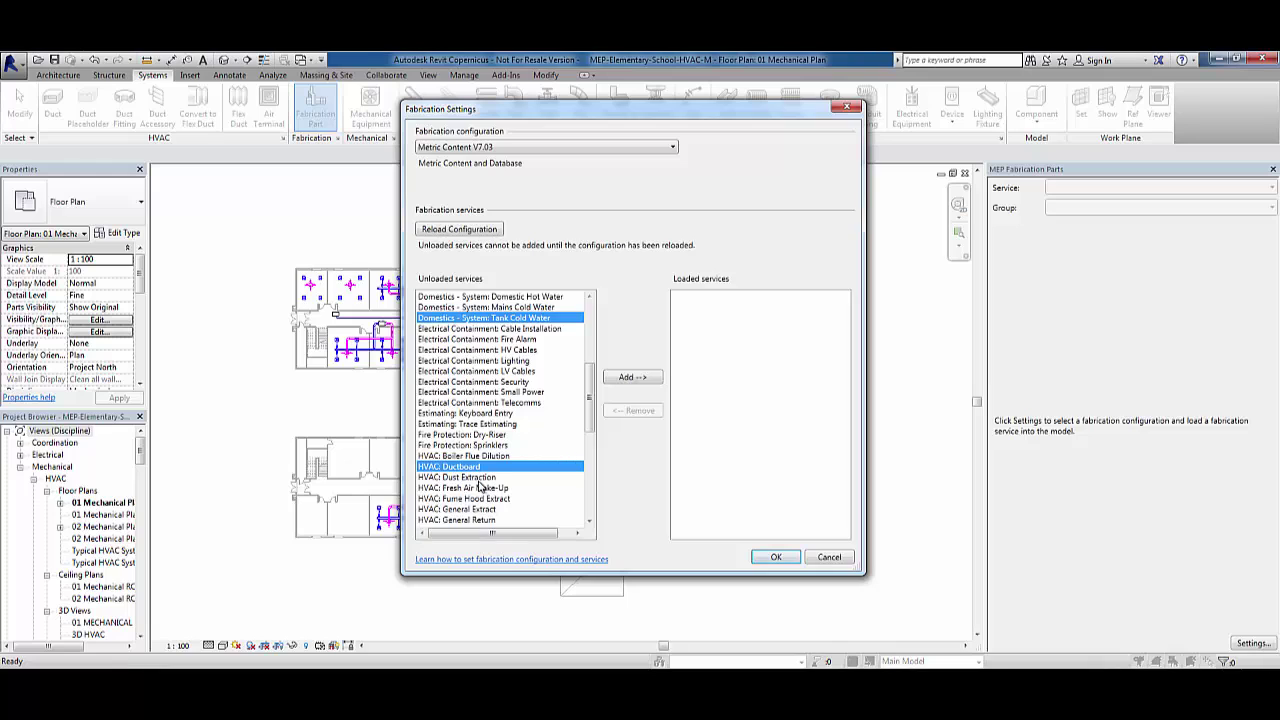
left_click(640, 379)
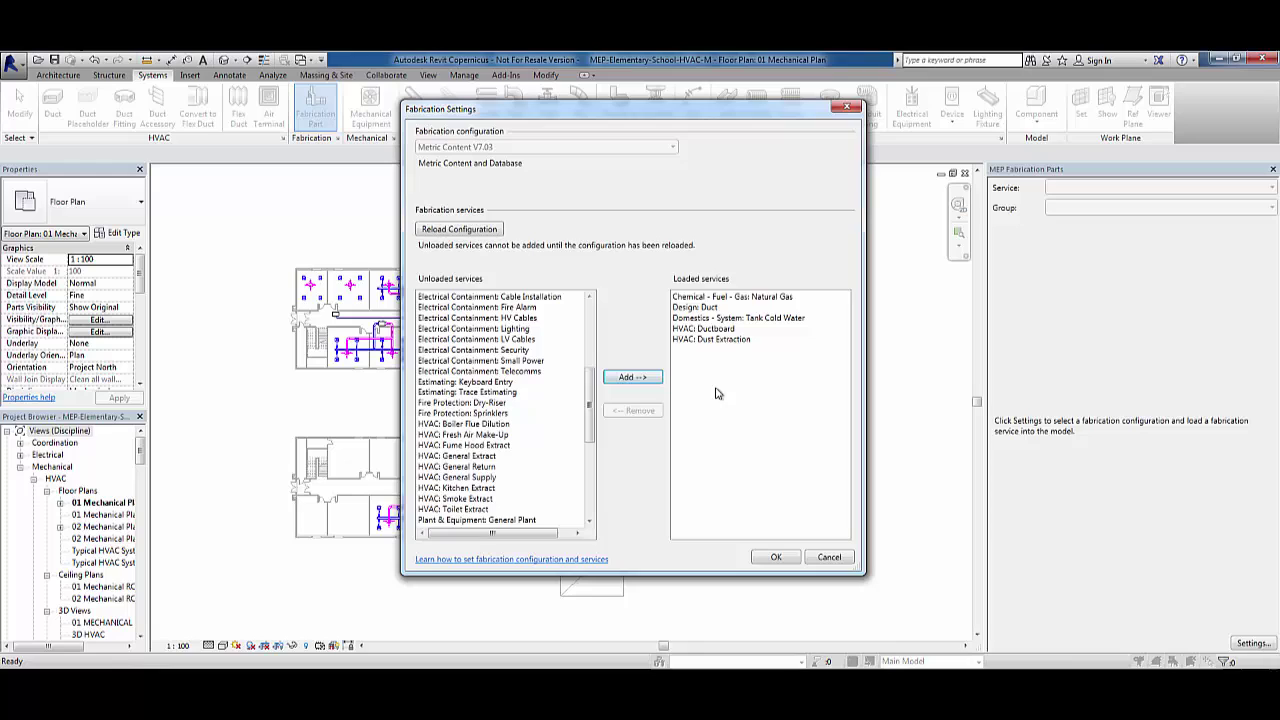
left_click(700, 308)
left_click(640, 411)
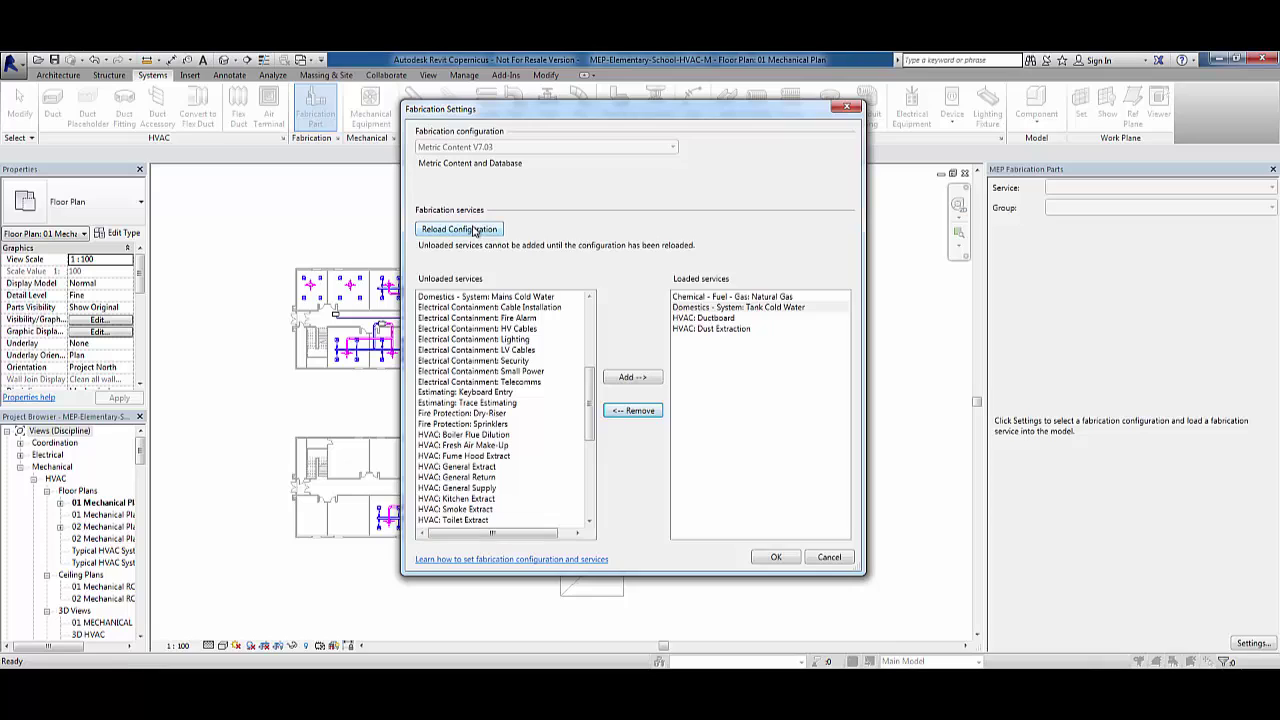
left_click(474, 232)
left_click(775, 558)
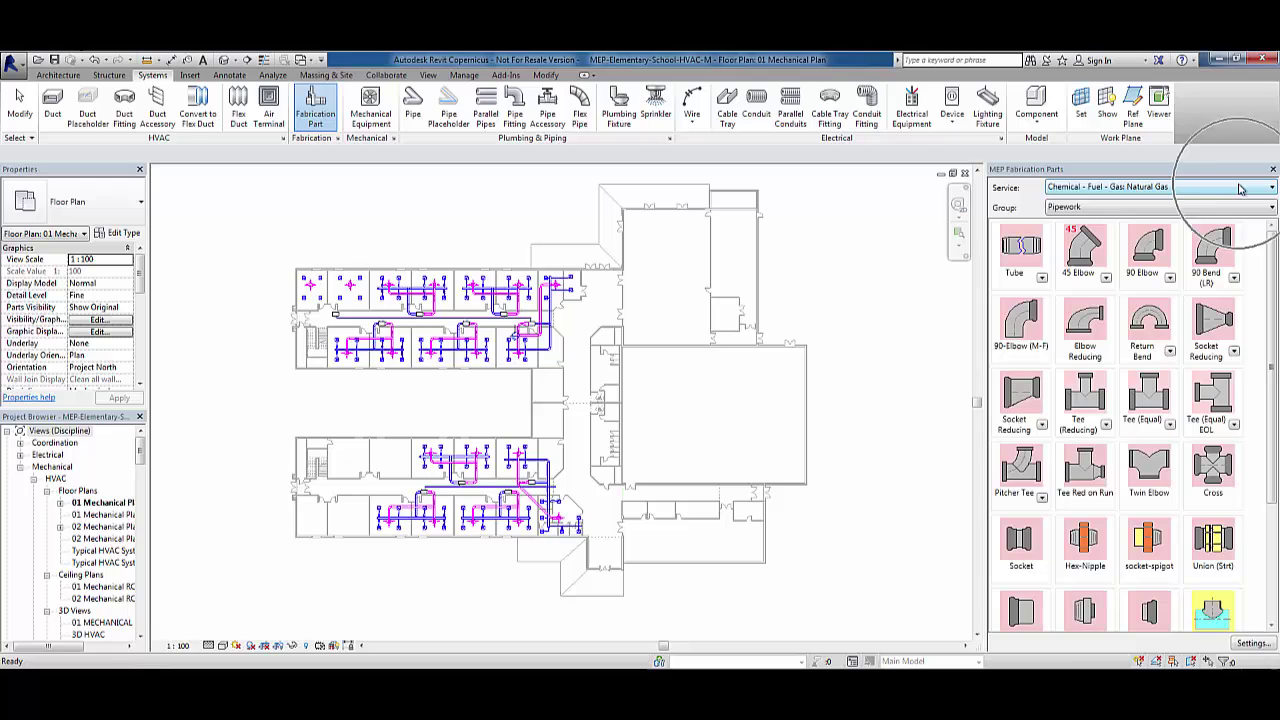
Step: Browse the palette's services and groups, viewing the HVAC: Ductboard round parts
left_click(1240, 189)
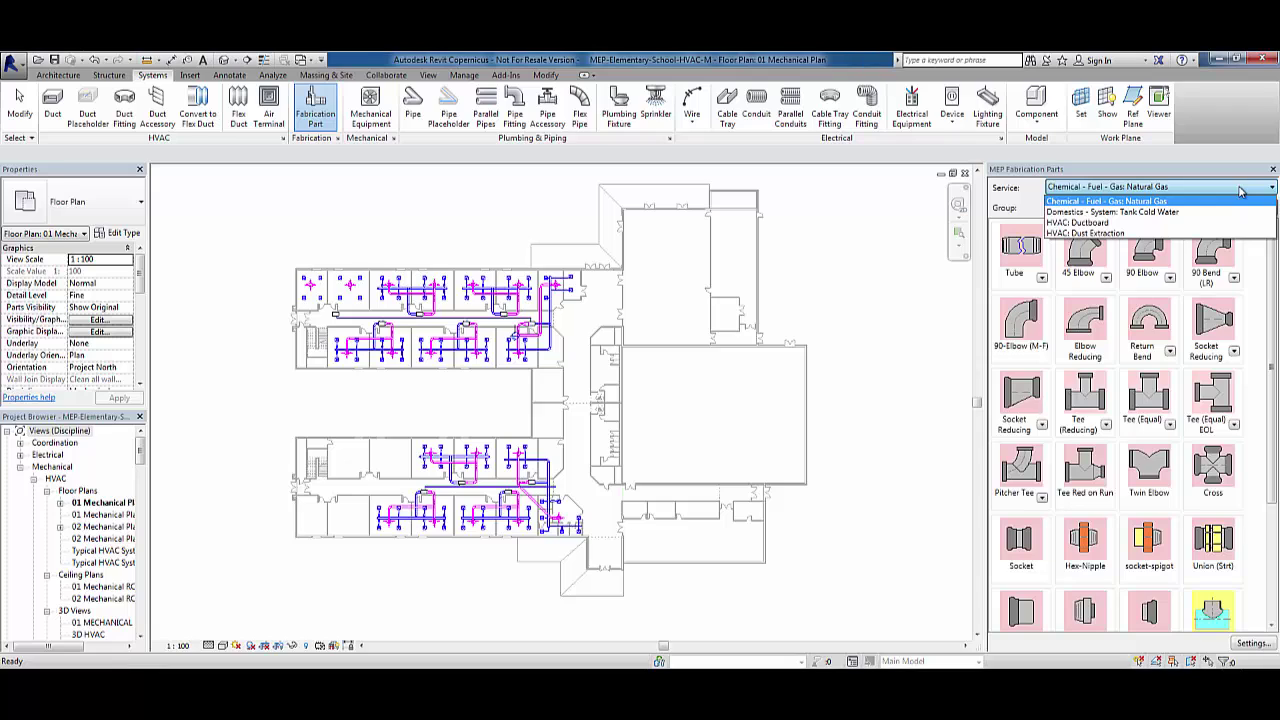
left_click(1240, 189)
left_click(1218, 208)
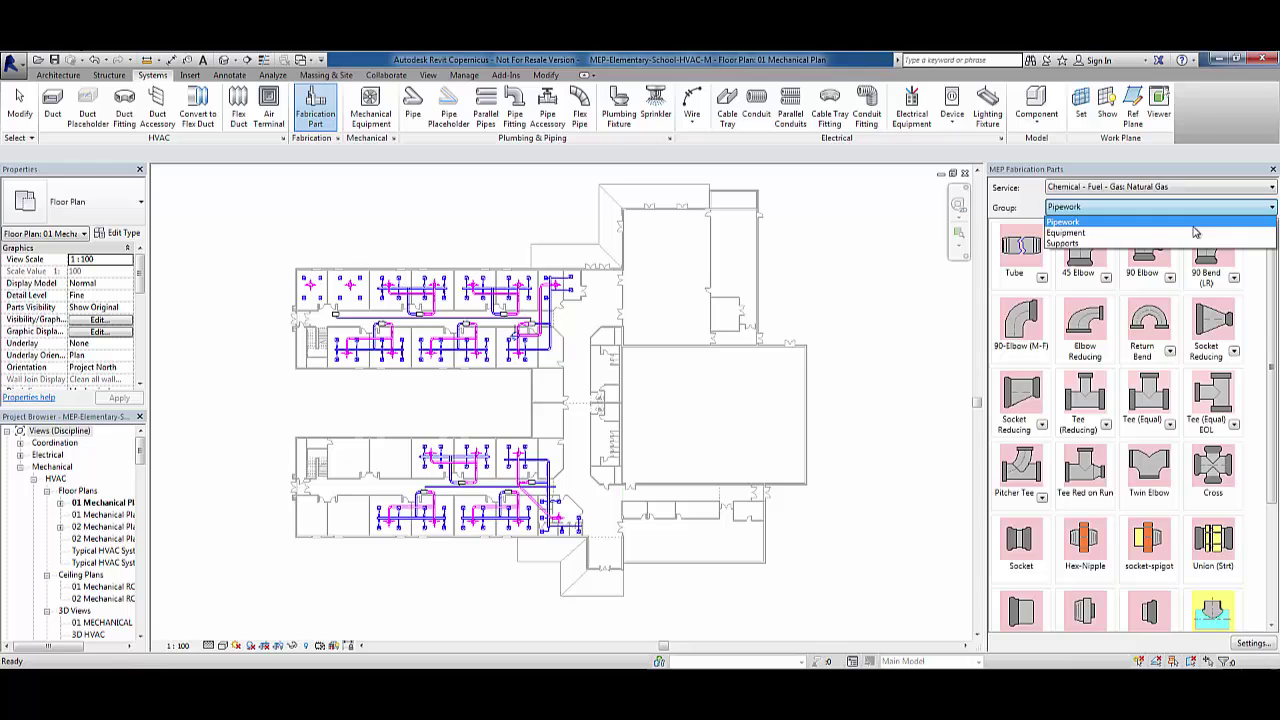
left_click(1199, 207)
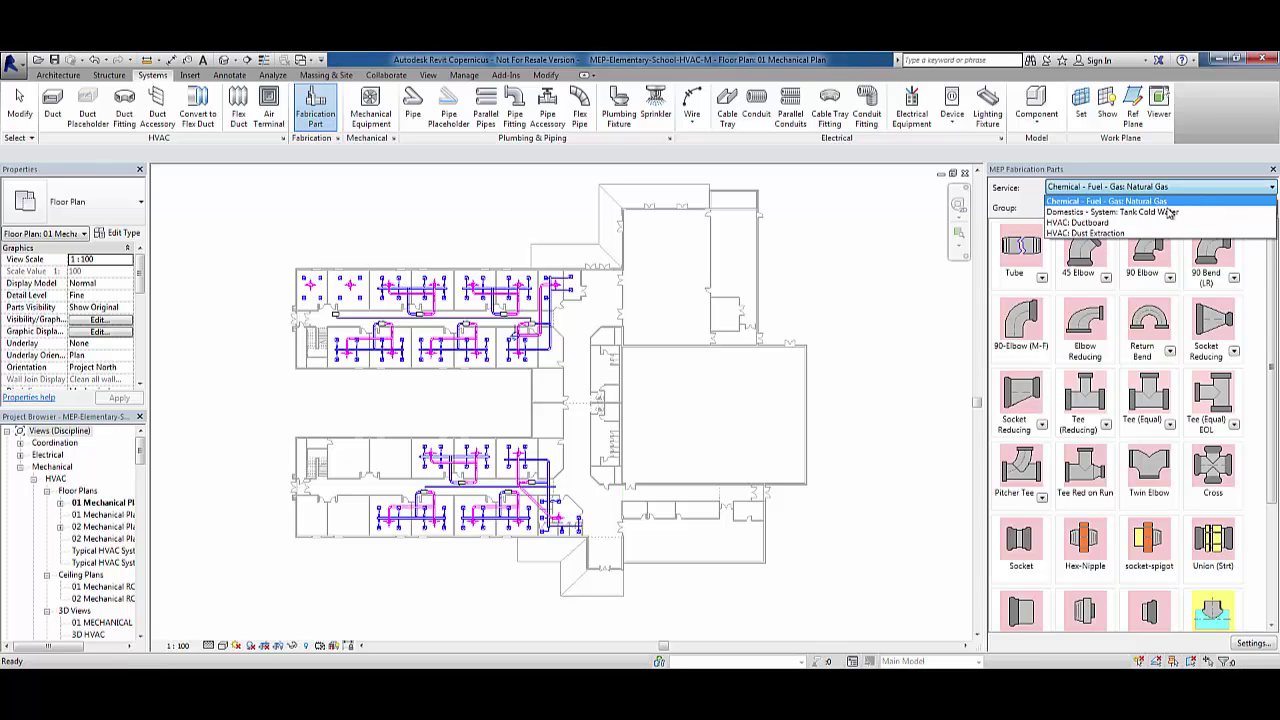
left_click(1130, 223)
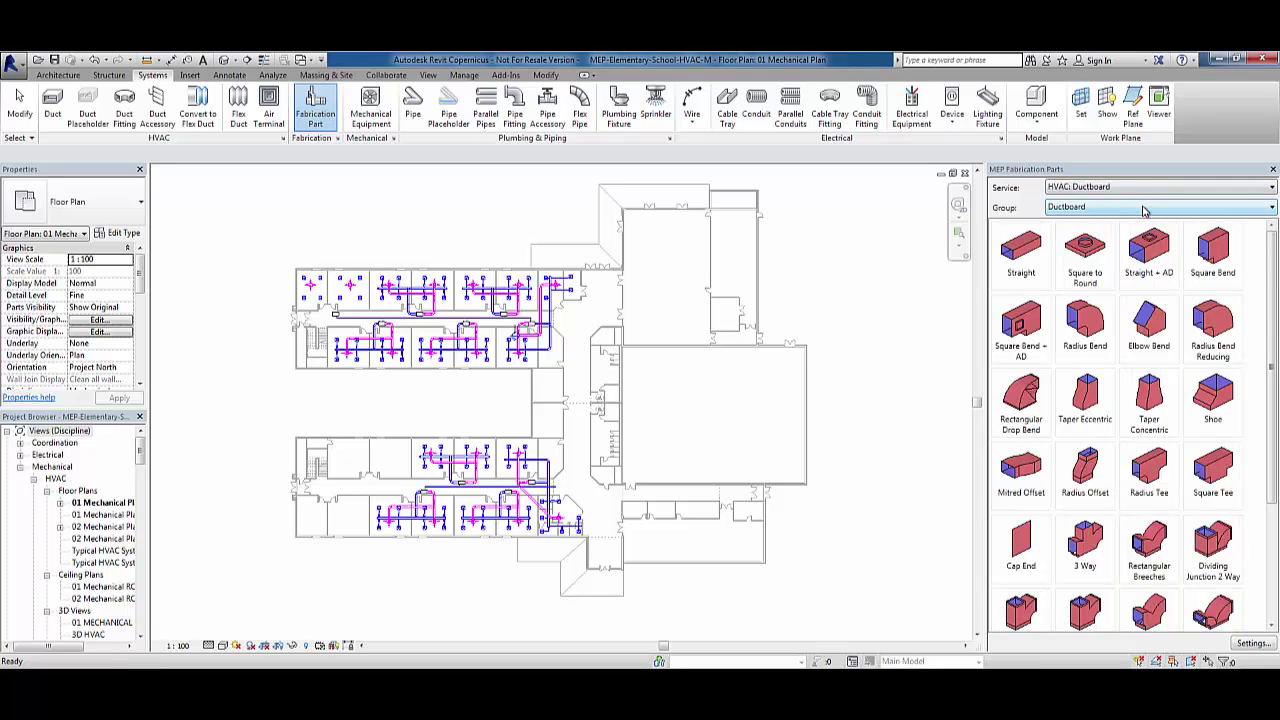
left_click(1145, 208)
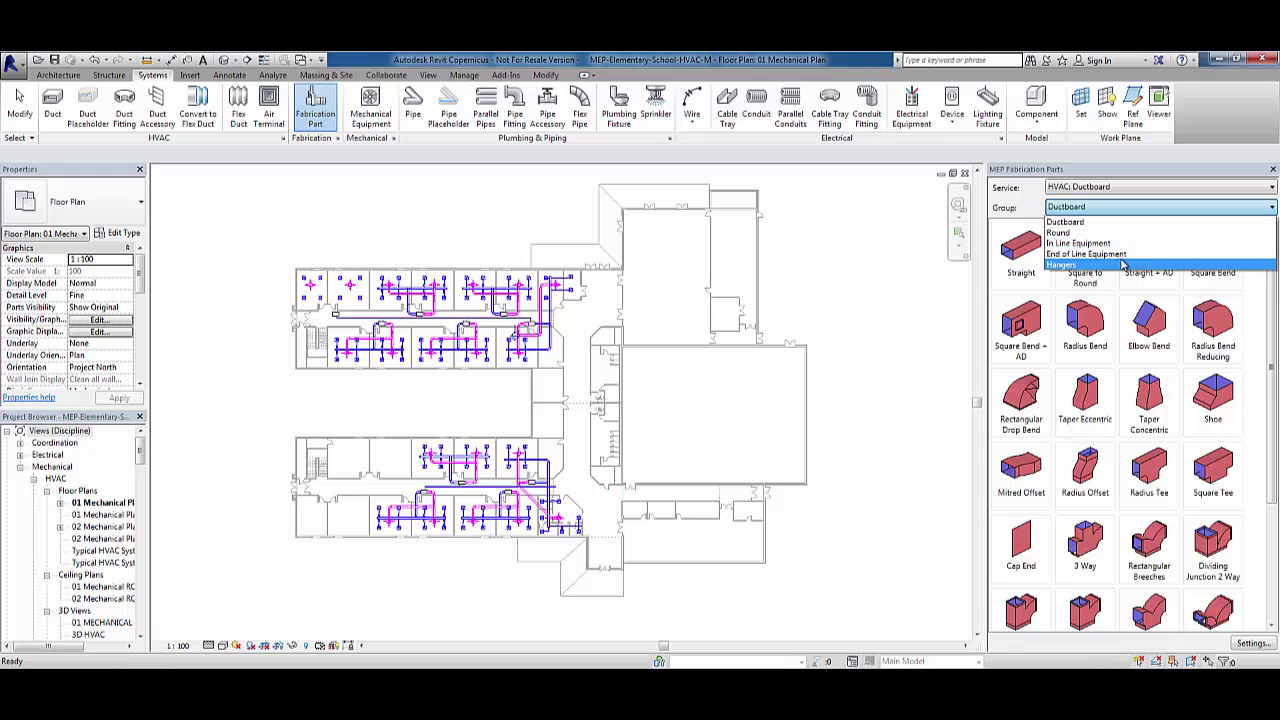
left_click(1125, 233)
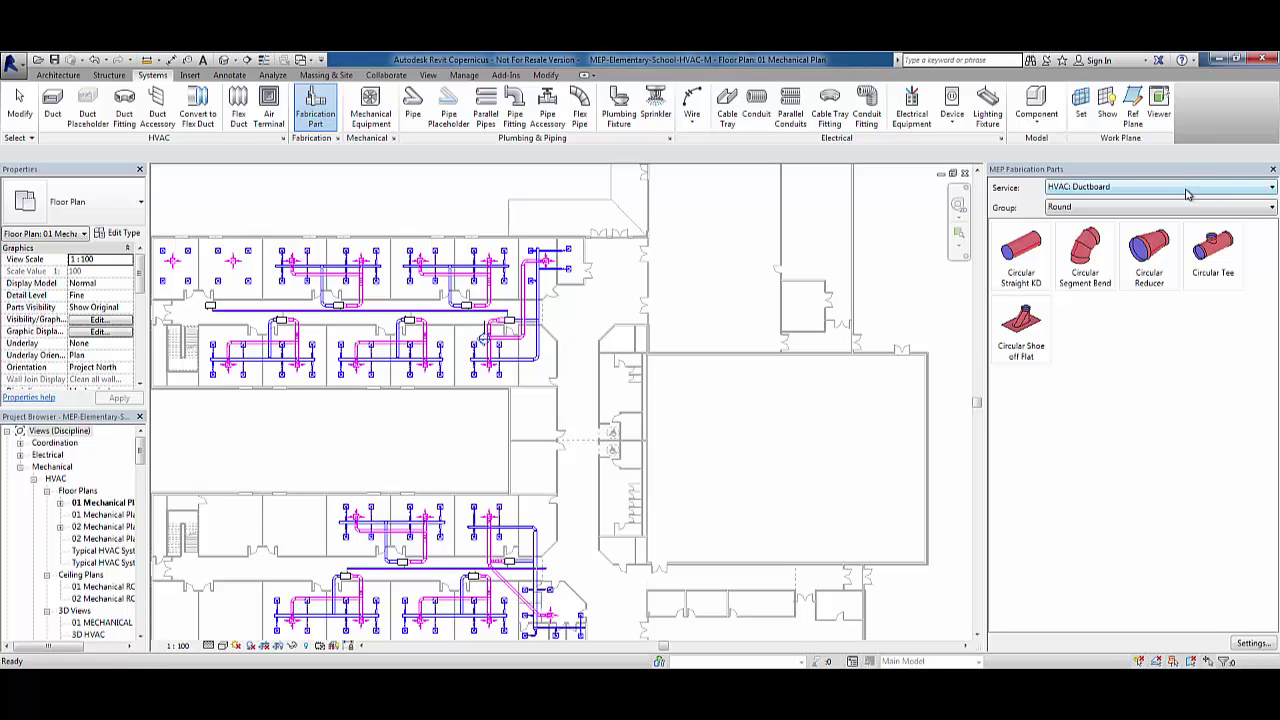
Step: Set Service to HVAC: General Supply, Group to Rectangular, and pick the Straight part
left_click(1188, 190)
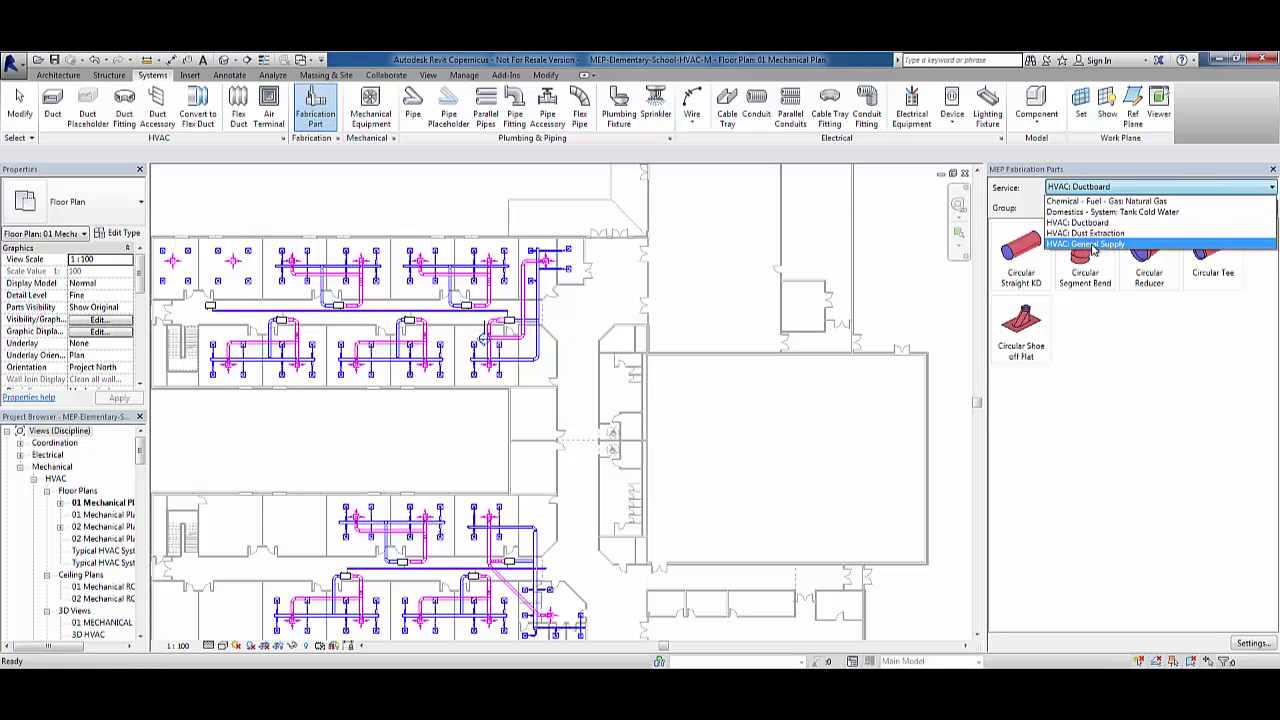
left_click(1095, 244)
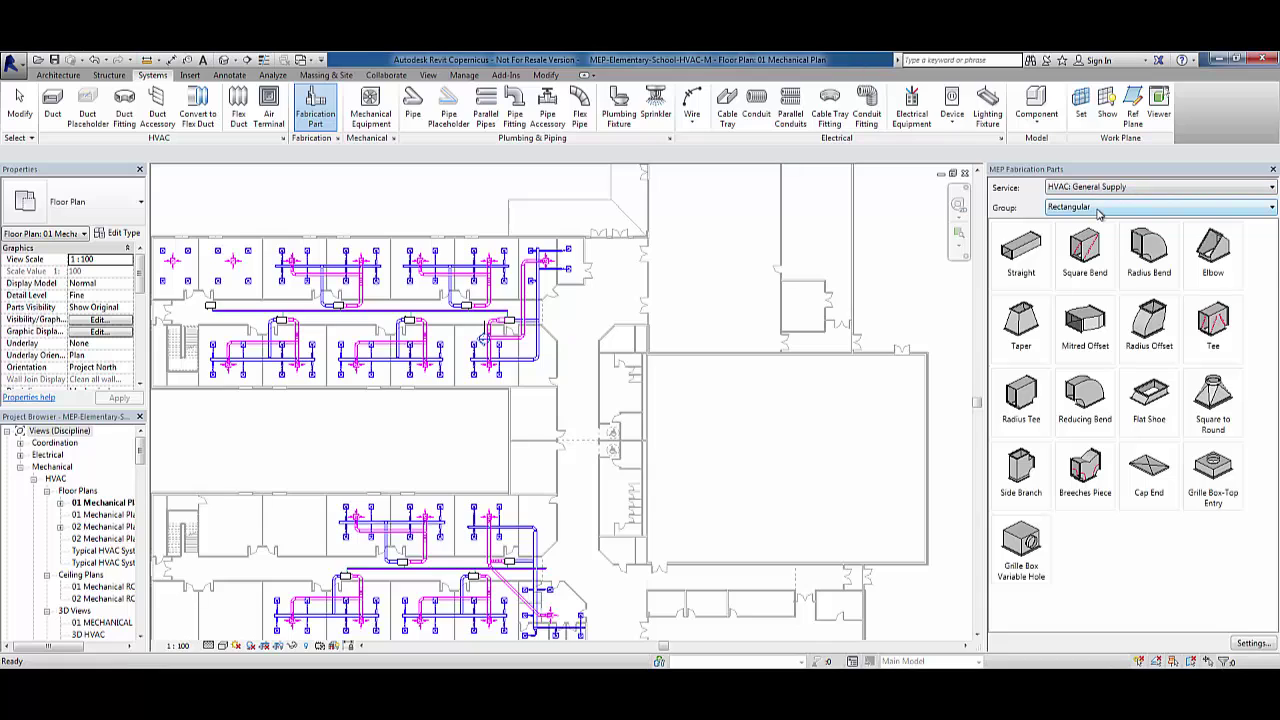
left_click(1100, 210)
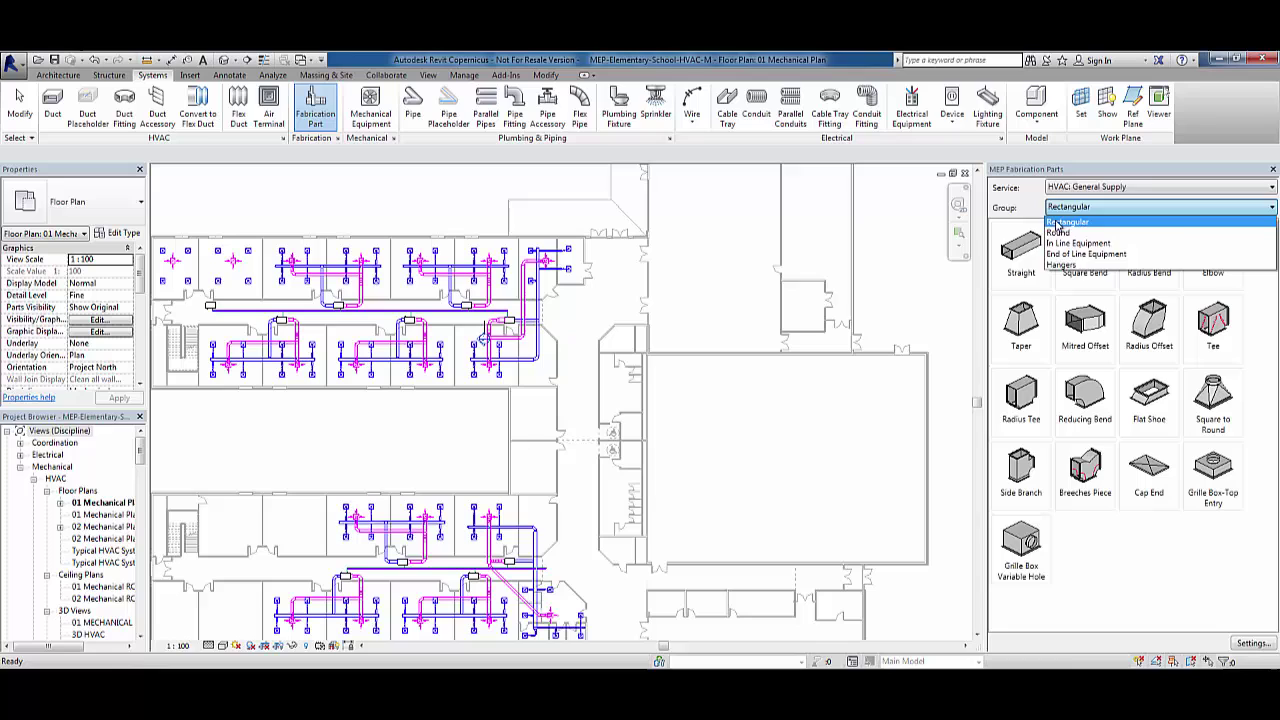
left_click(1058, 222)
left_click(1028, 252)
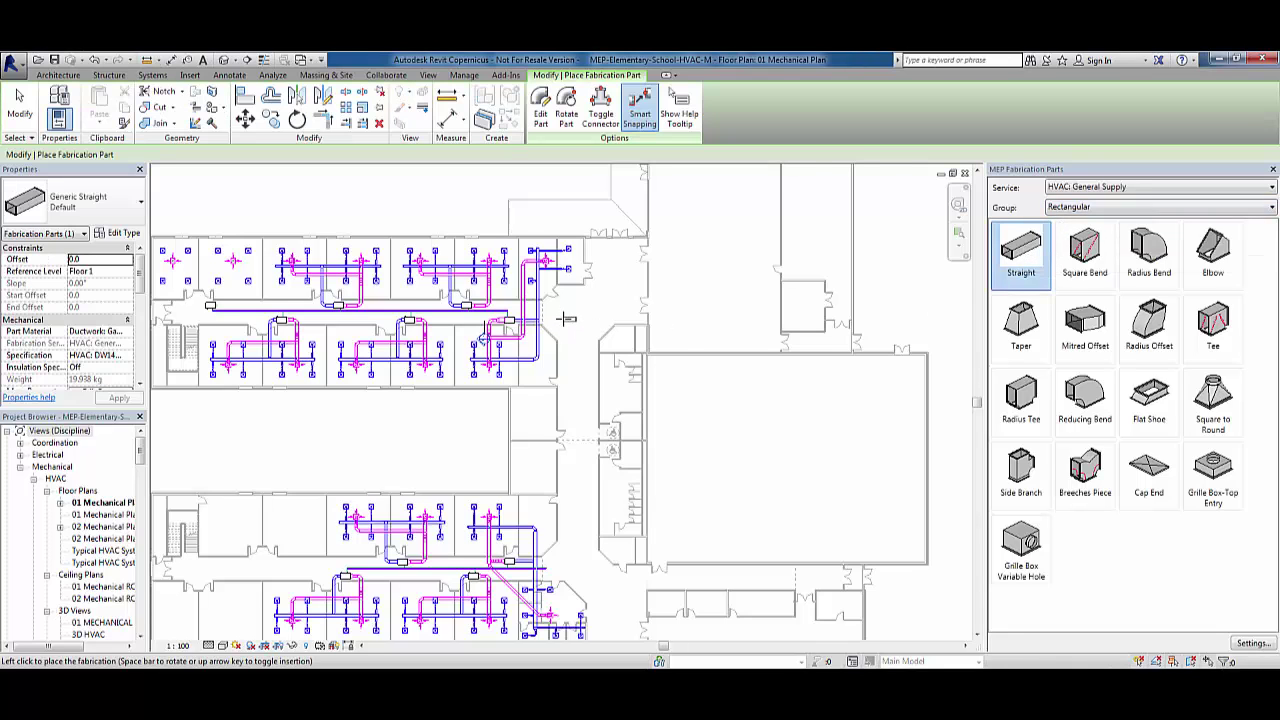
Step: Zoom into the mechanical plan where the straight duct will be placed
scroll(557, 317, "up", 2)
scroll(576, 312, "up", 2)
scroll(576, 310, "up", 3)
scroll(663, 286, "up", 2)
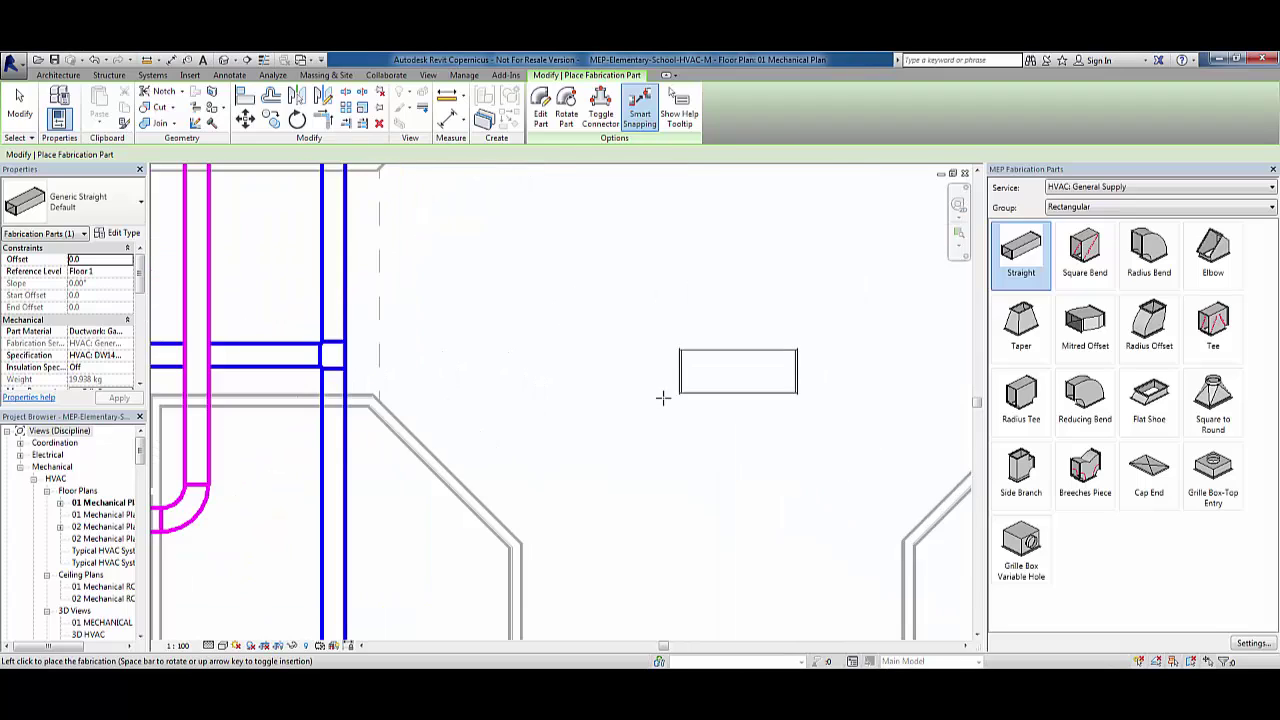
scroll(663, 397, "down", 1)
scroll(657, 369, "down", 2)
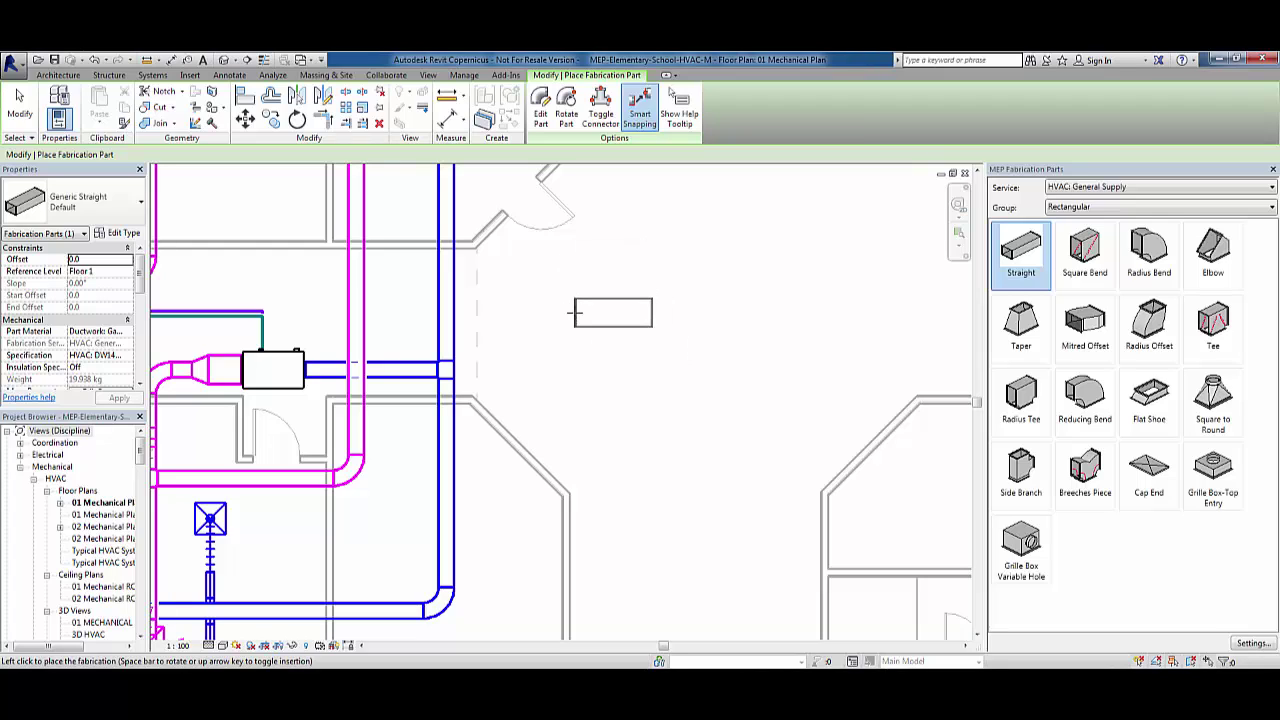
Step: In Edit Part, set the straight duct's Length to Auto instead of a fixed 1500
left_click(540, 120)
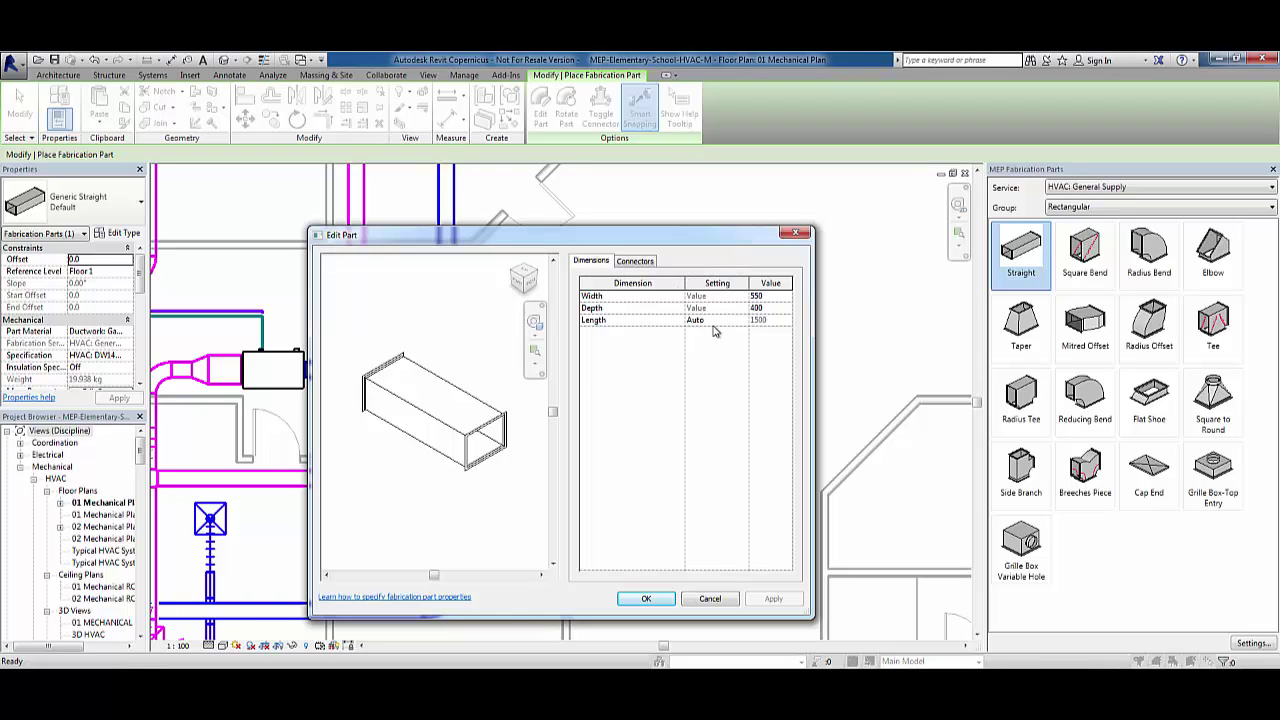
left_click(714, 321)
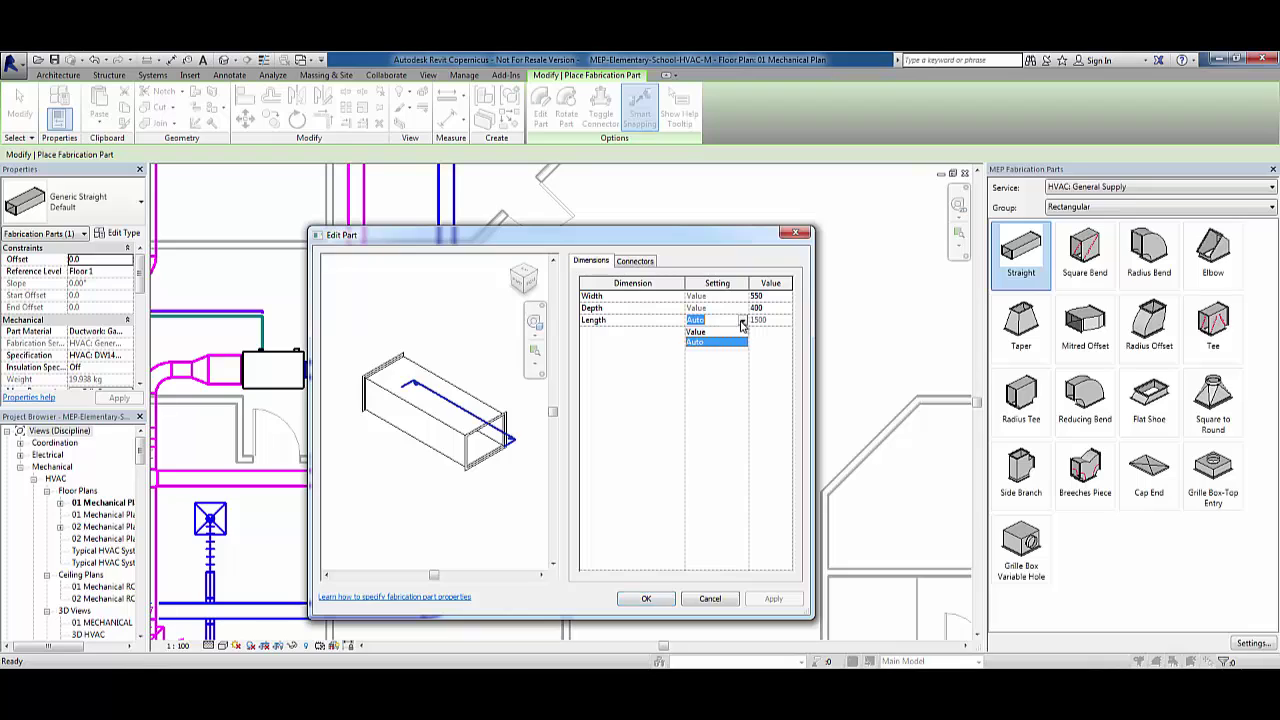
left_click(712, 331)
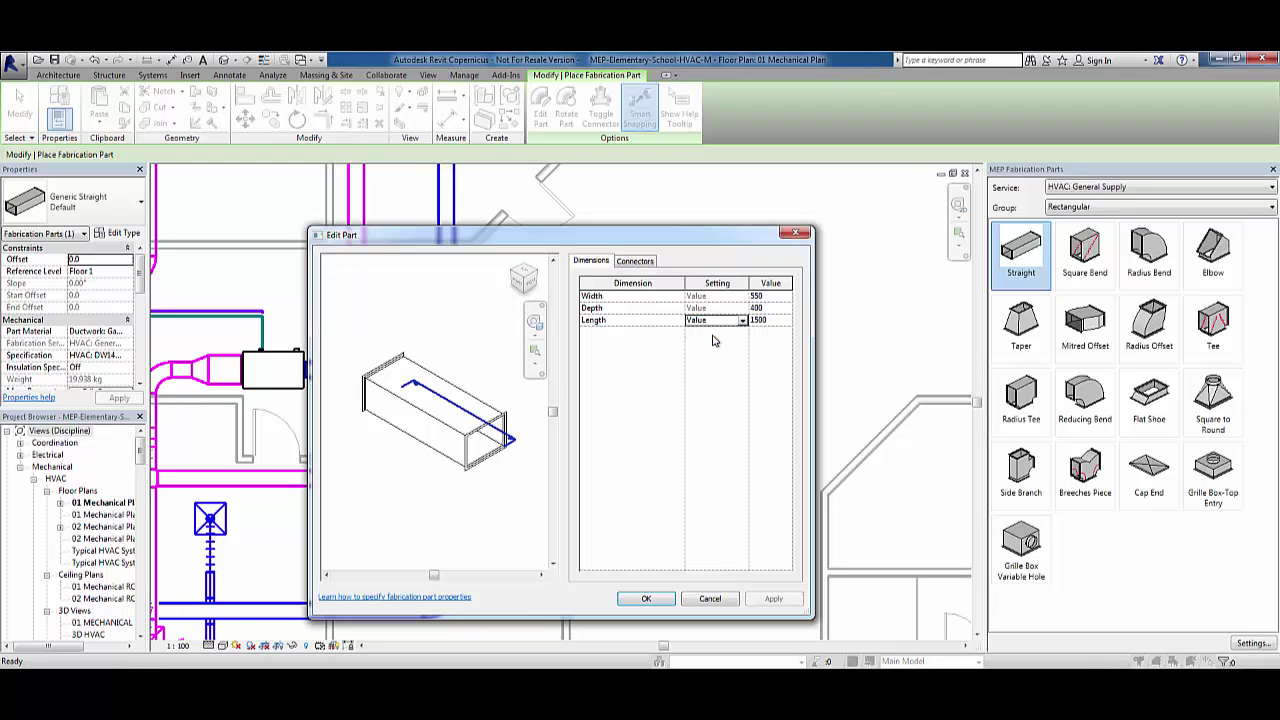
left_click(779, 321)
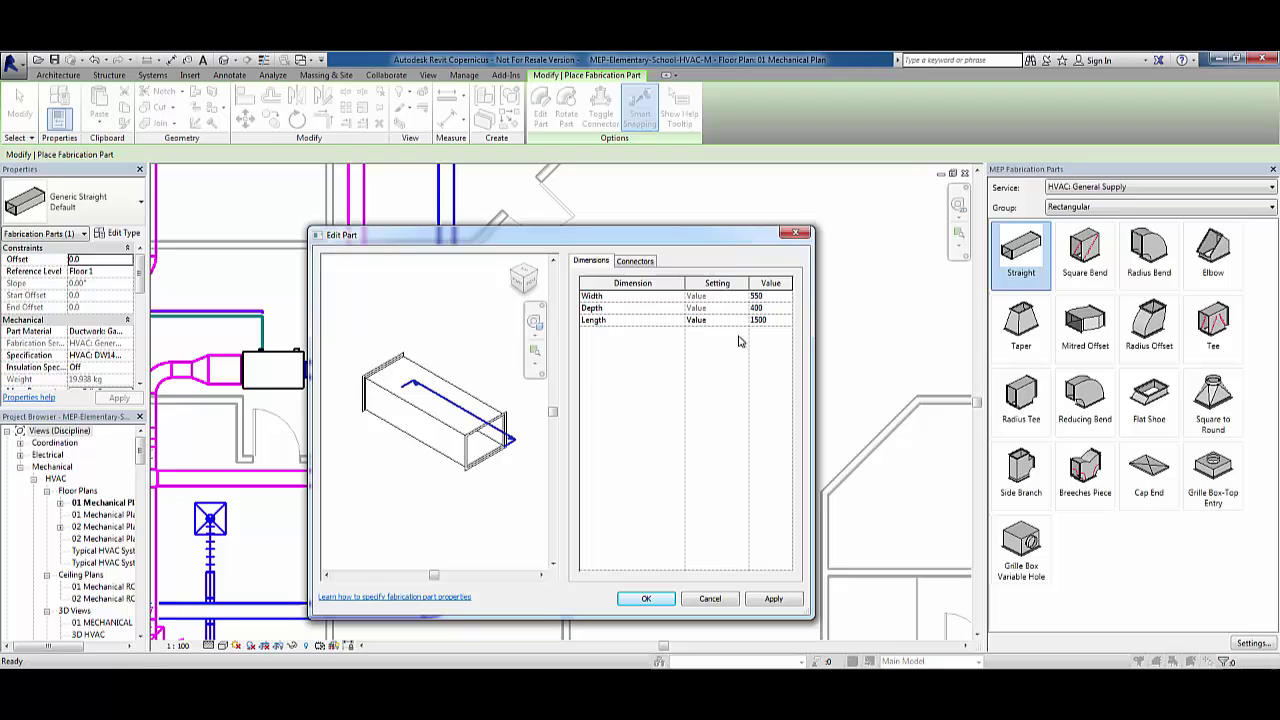
left_click(742, 322)
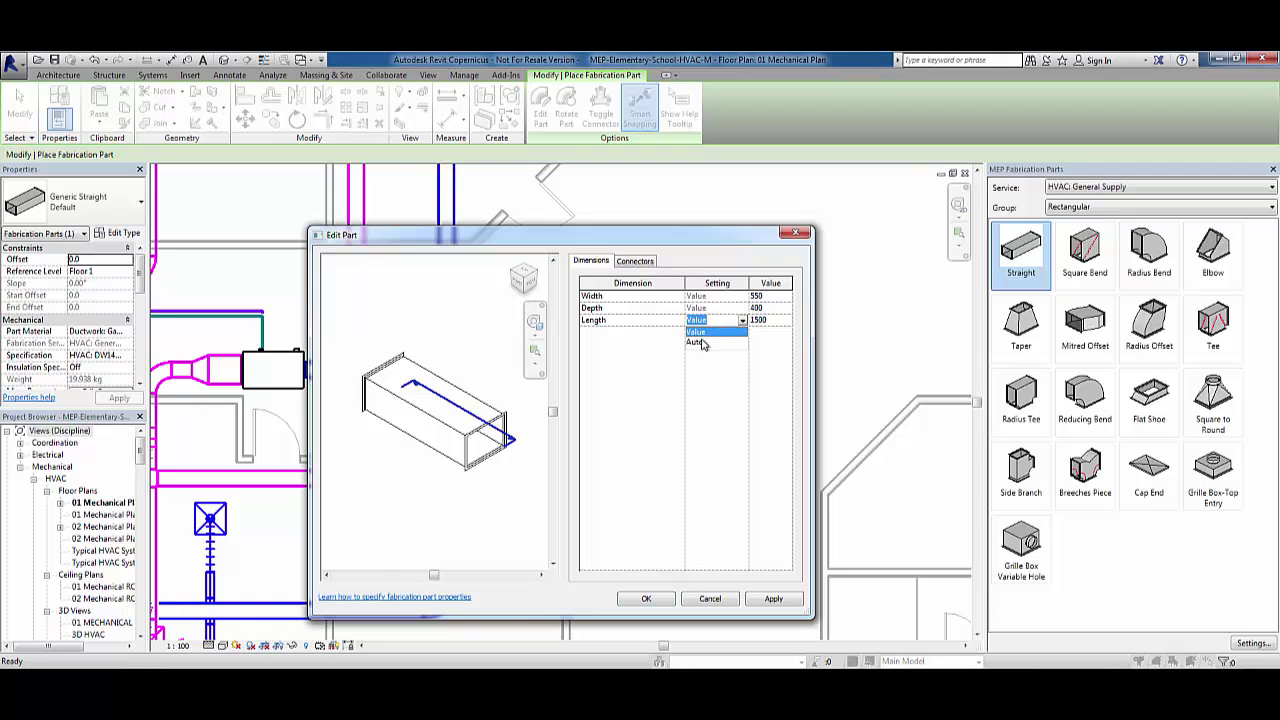
left_click(704, 344)
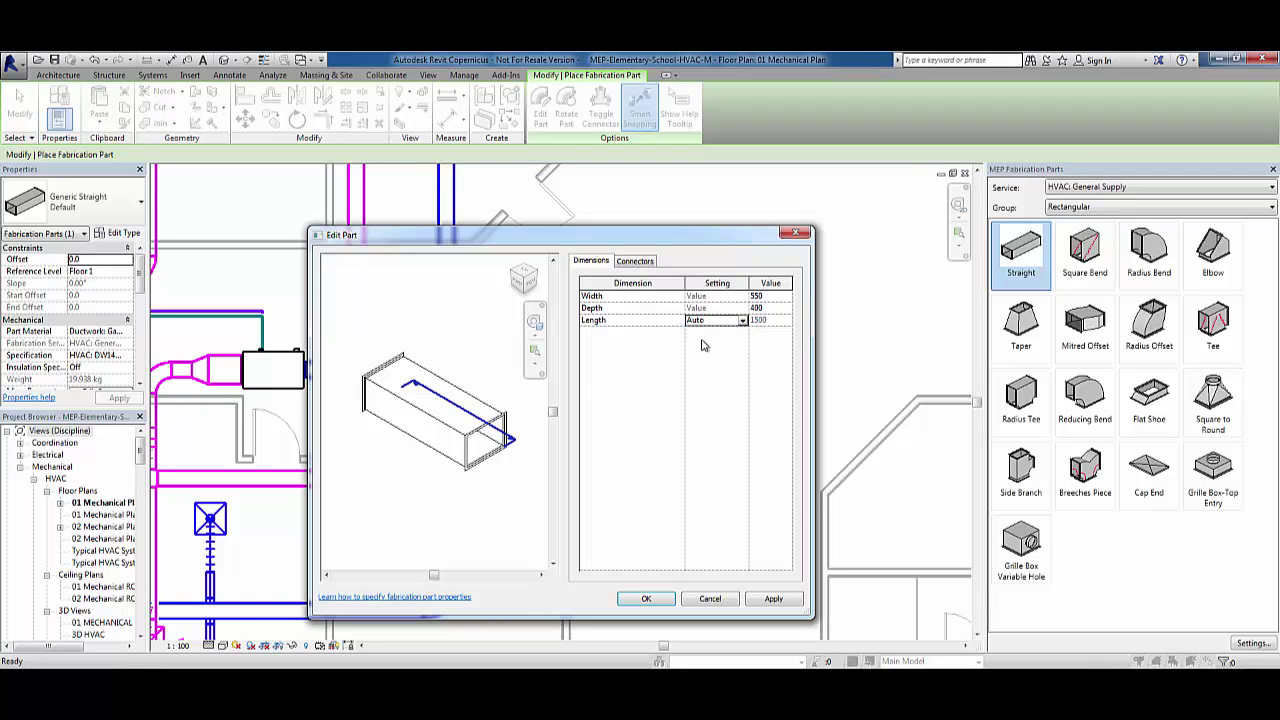
Step: Keep Slide On Flange DM-25 on connector C2 and confirm the part settings
left_click(638, 264)
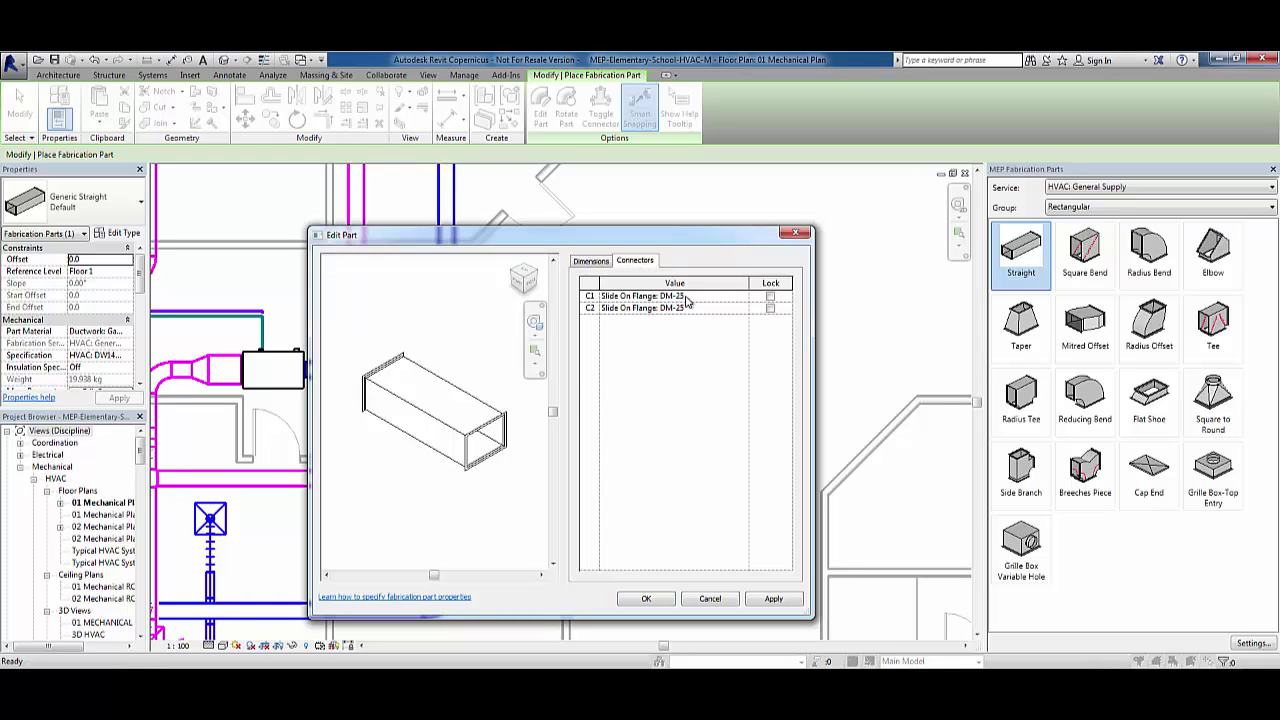
left_click(741, 311)
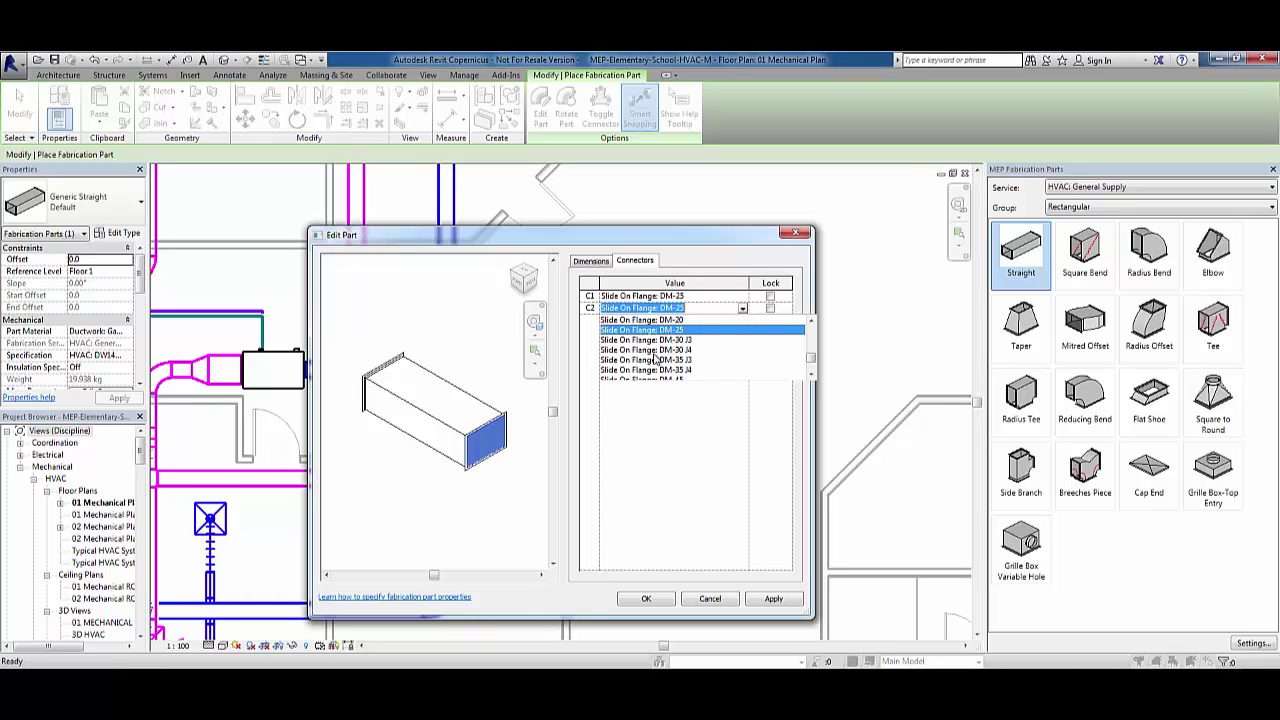
left_click_drag(811, 360, 812, 347)
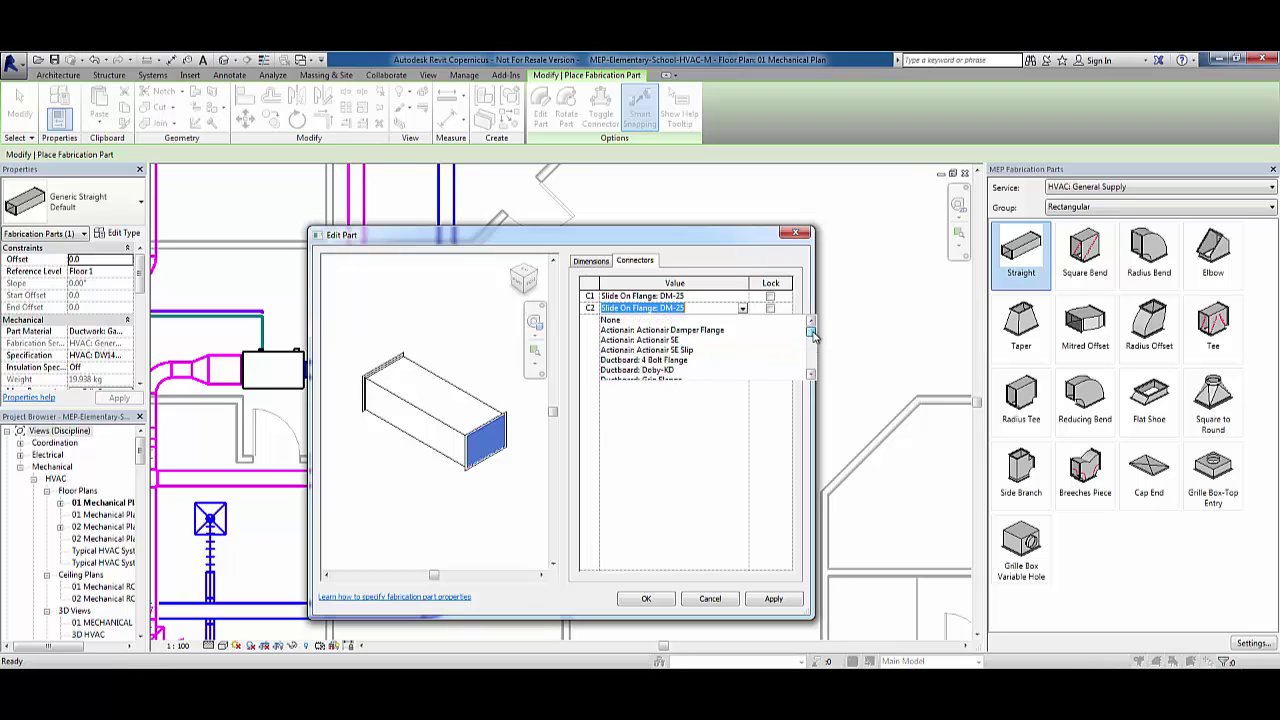
left_click(672, 564)
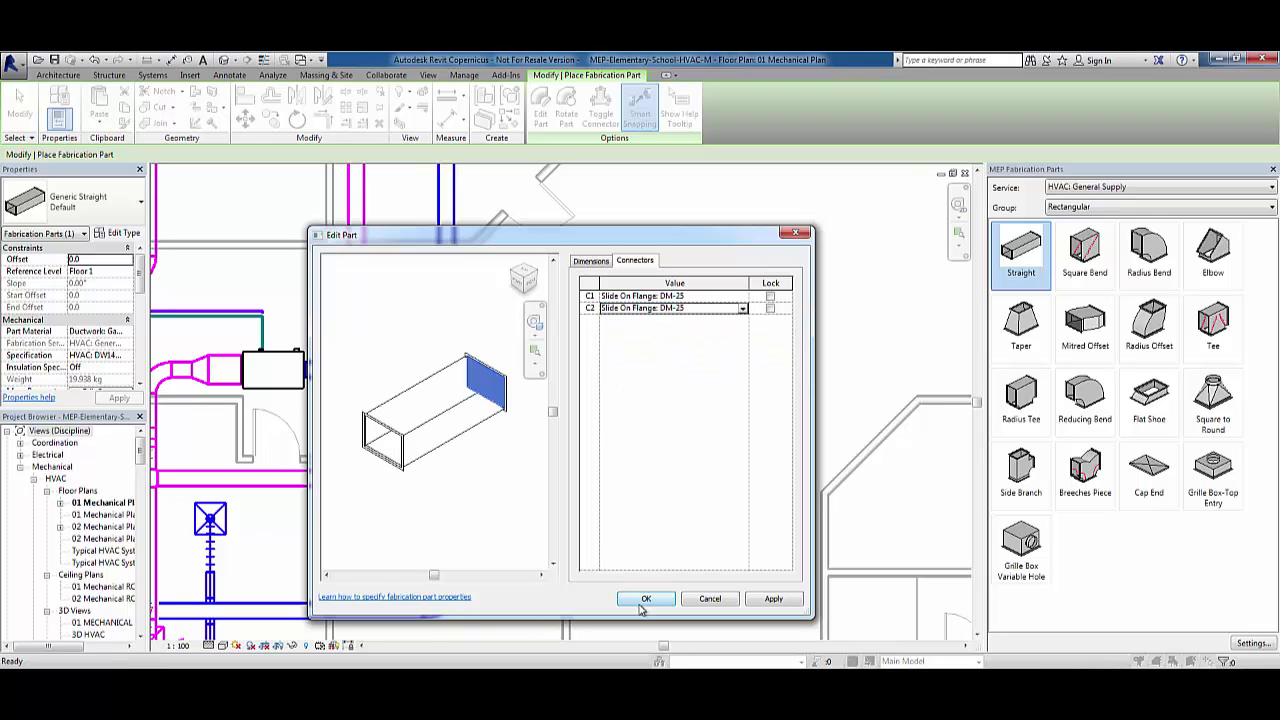
left_click(645, 599)
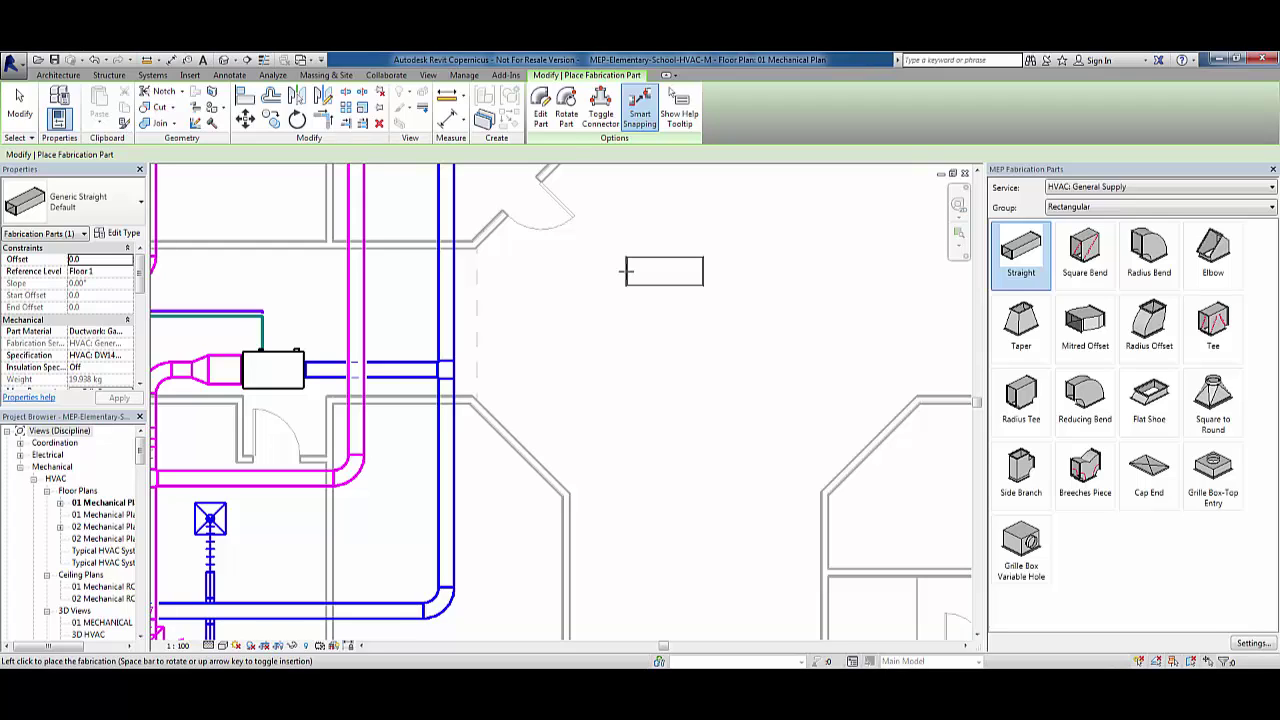
Step: Orient the straight horizontally and place two joined segments right of the corridor
left_click(565, 122)
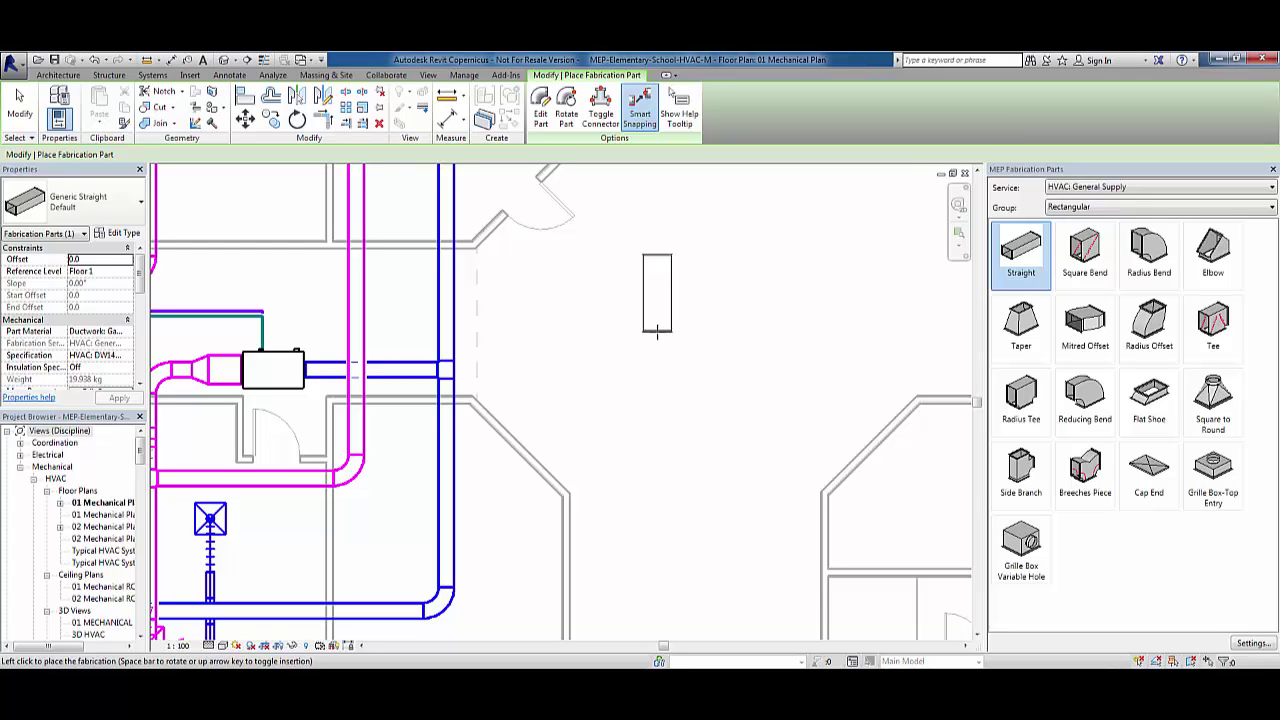
key("space")
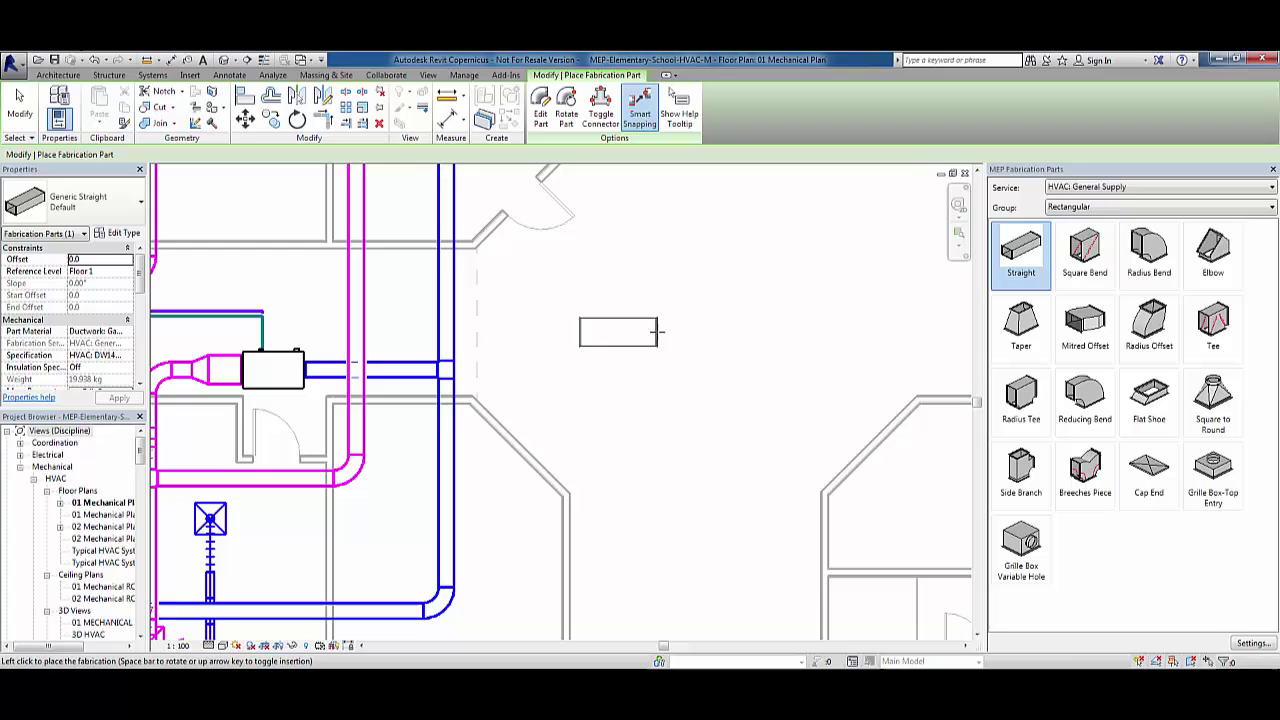
key("space")
key("space")
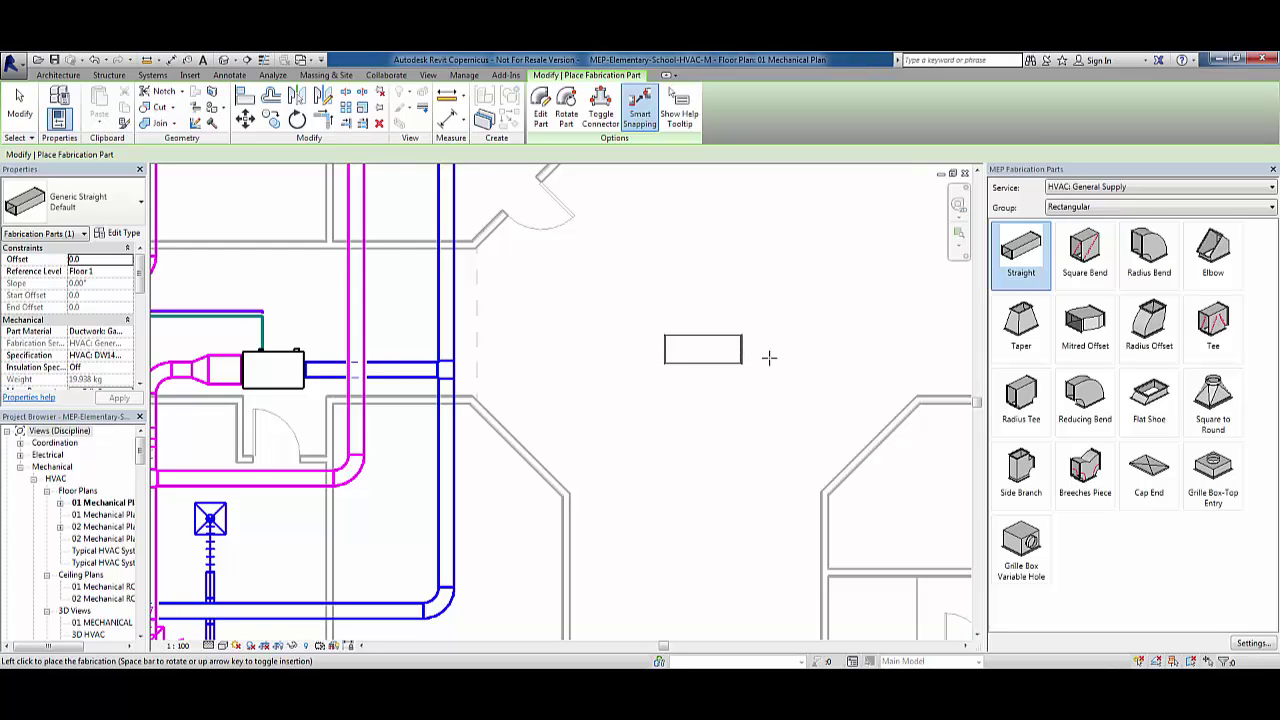
left_click(768, 358)
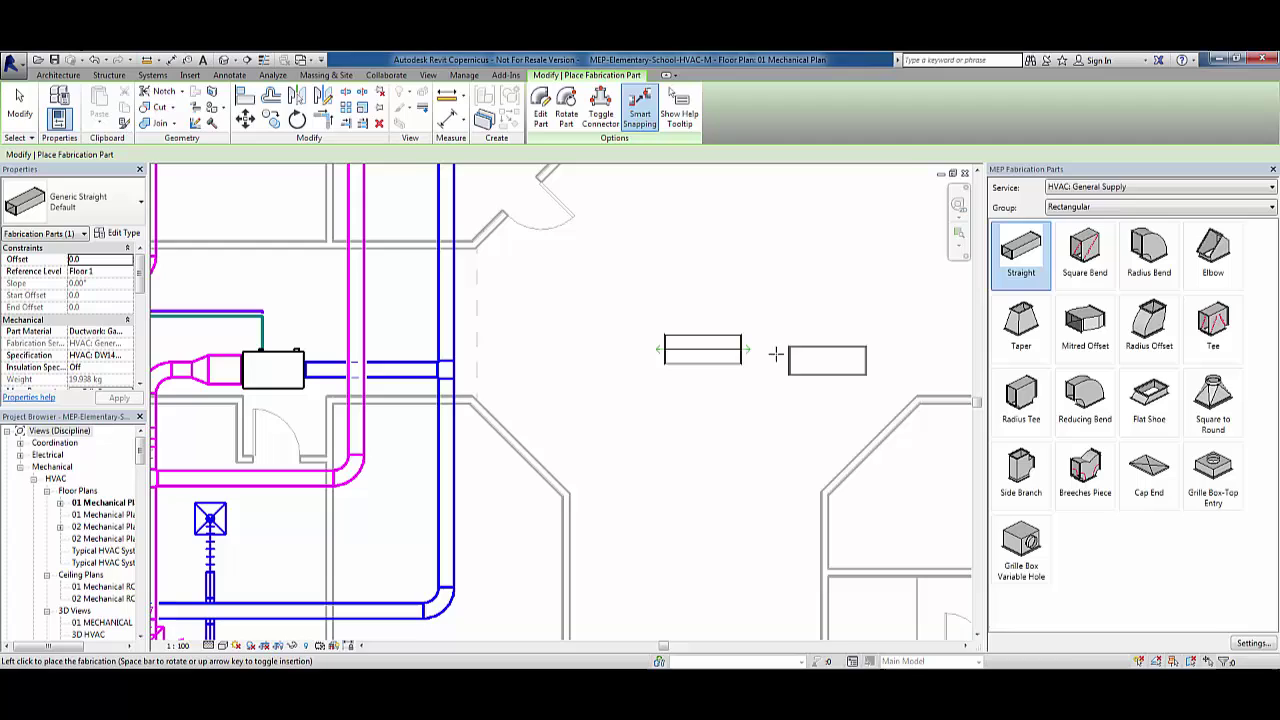
left_click(733, 347)
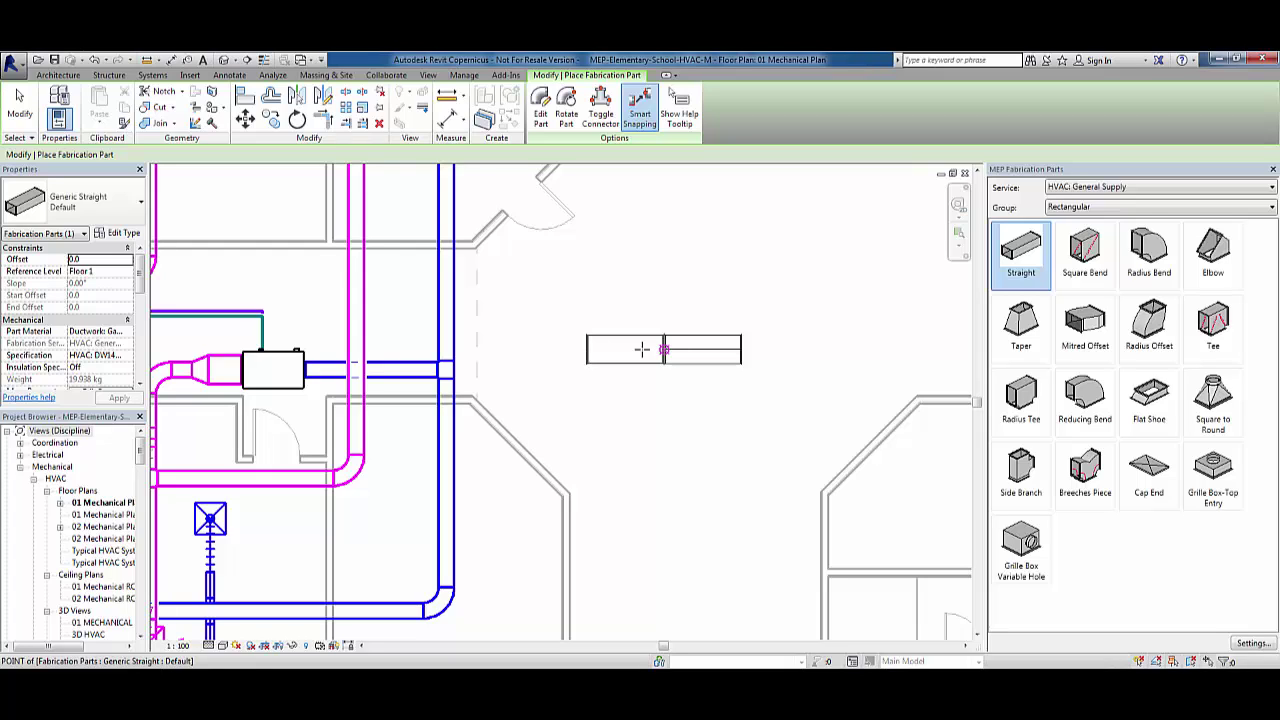
left_click(641, 348)
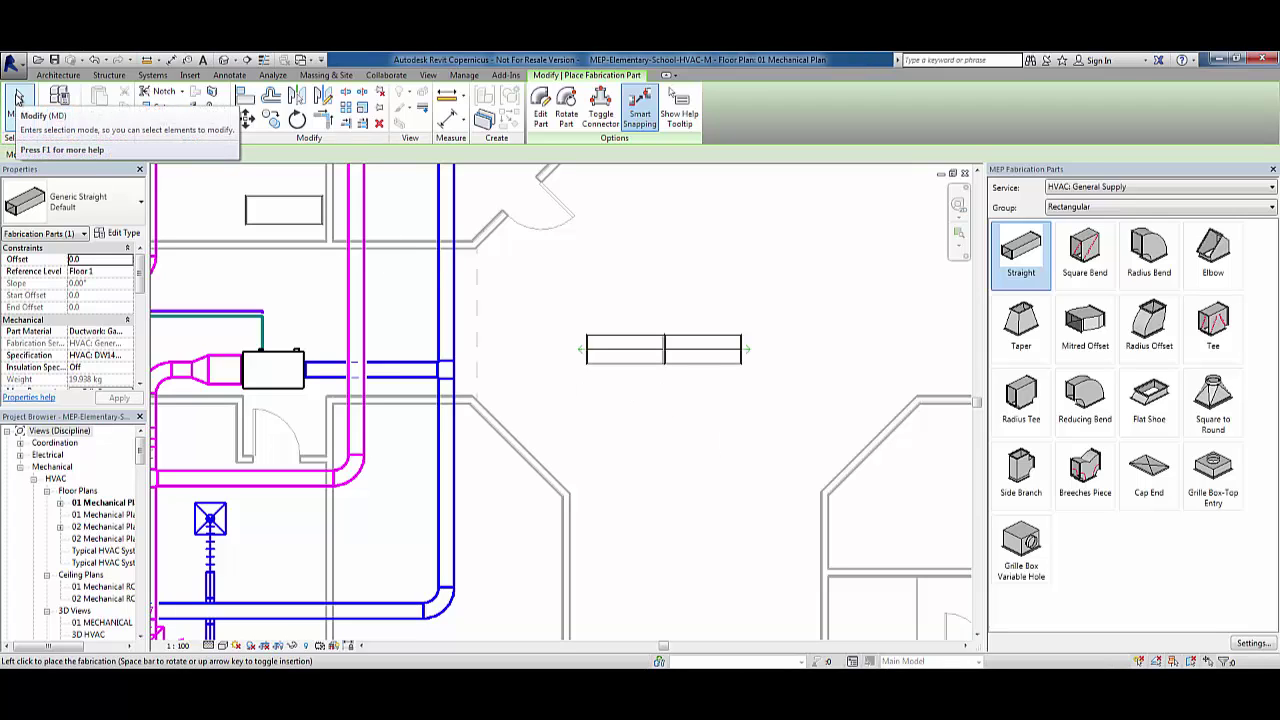
Step: Select the right-hand duct and verify it is 550 x 400 with automatic 1500 length
left_click(18, 97)
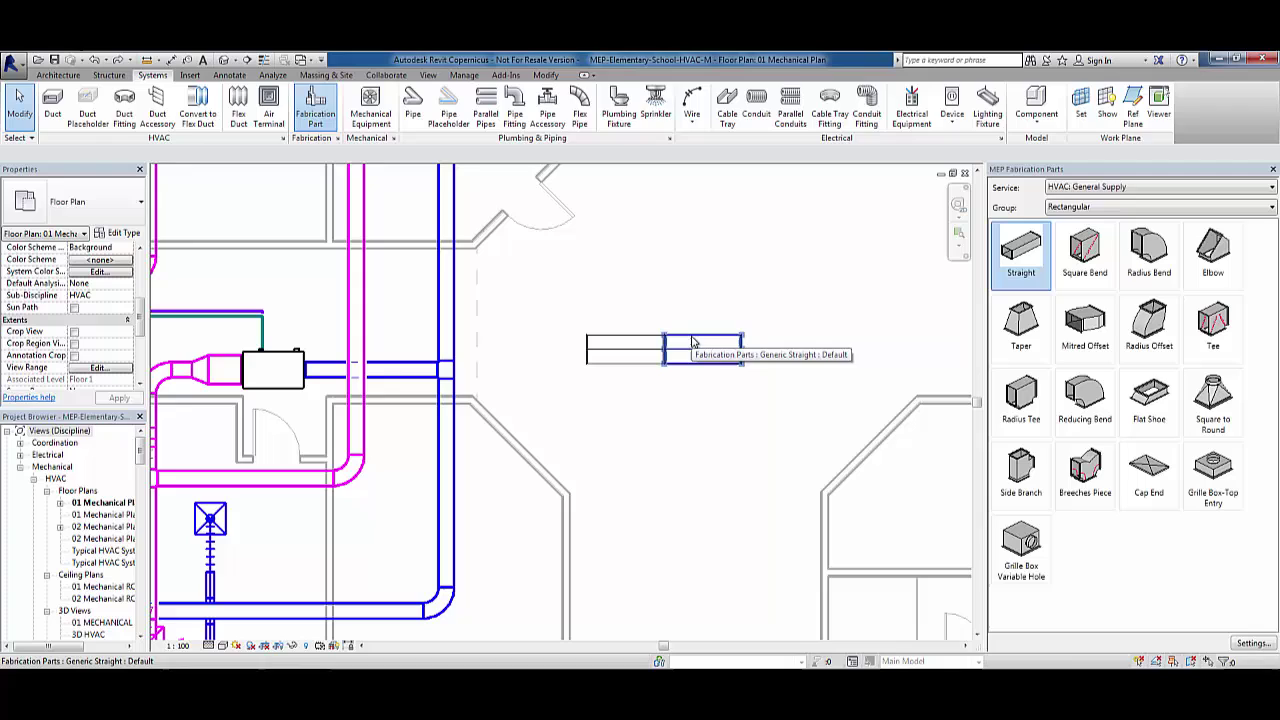
left_click(693, 343)
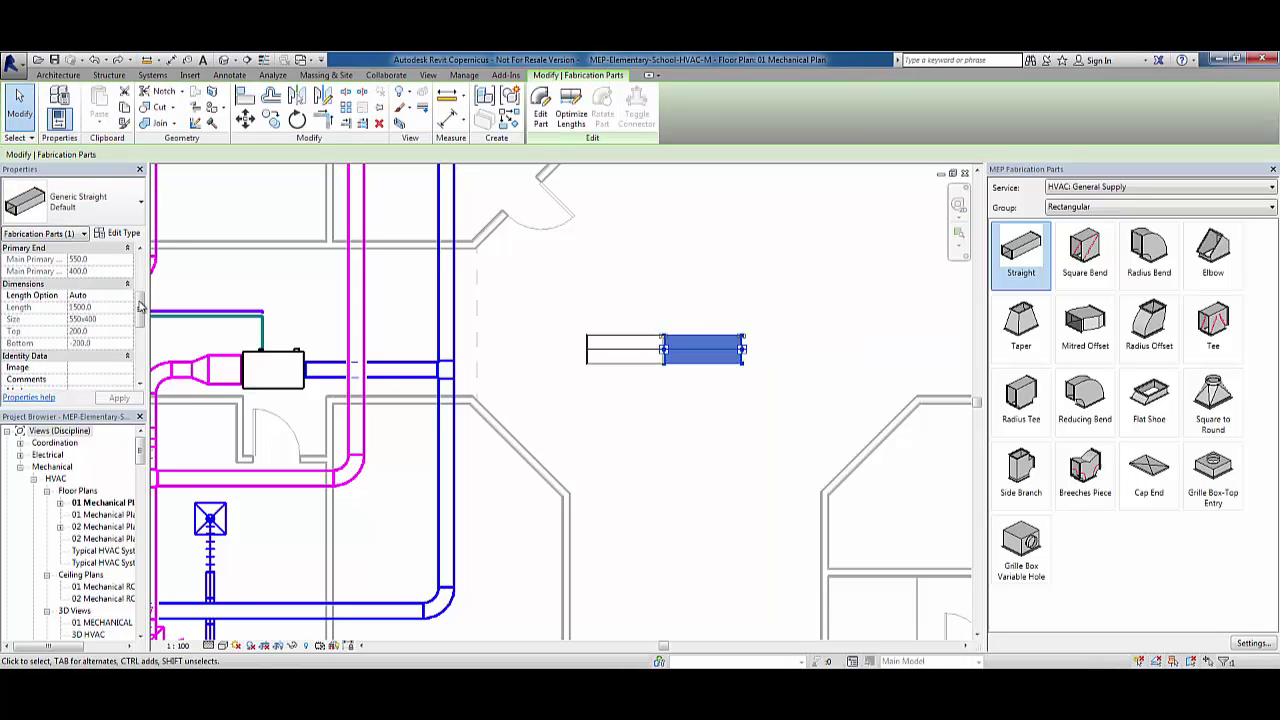
mouse_move(141, 313)
left_mouse_down()
mouse_move(144, 270)
mouse_move(127, 319)
left_mouse_up()
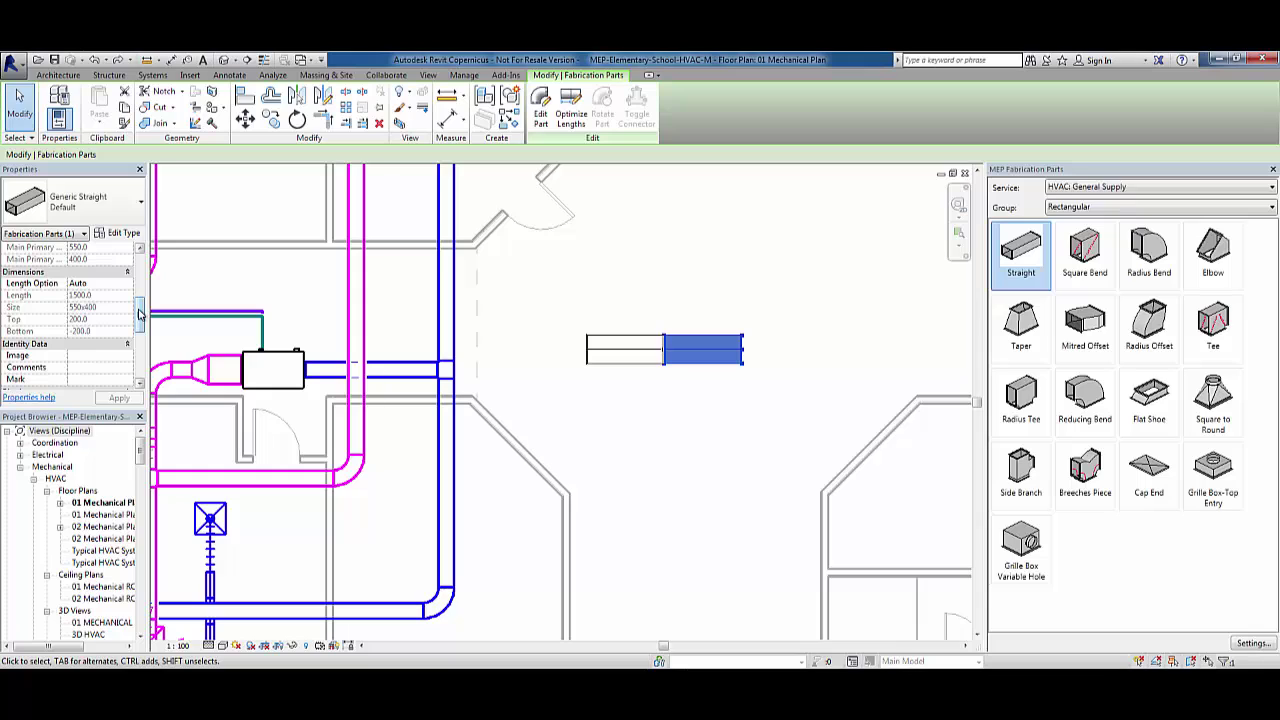
mouse_move(140, 314)
left_mouse_down()
mouse_move(139, 356)
mouse_move(139, 250)
left_mouse_up()
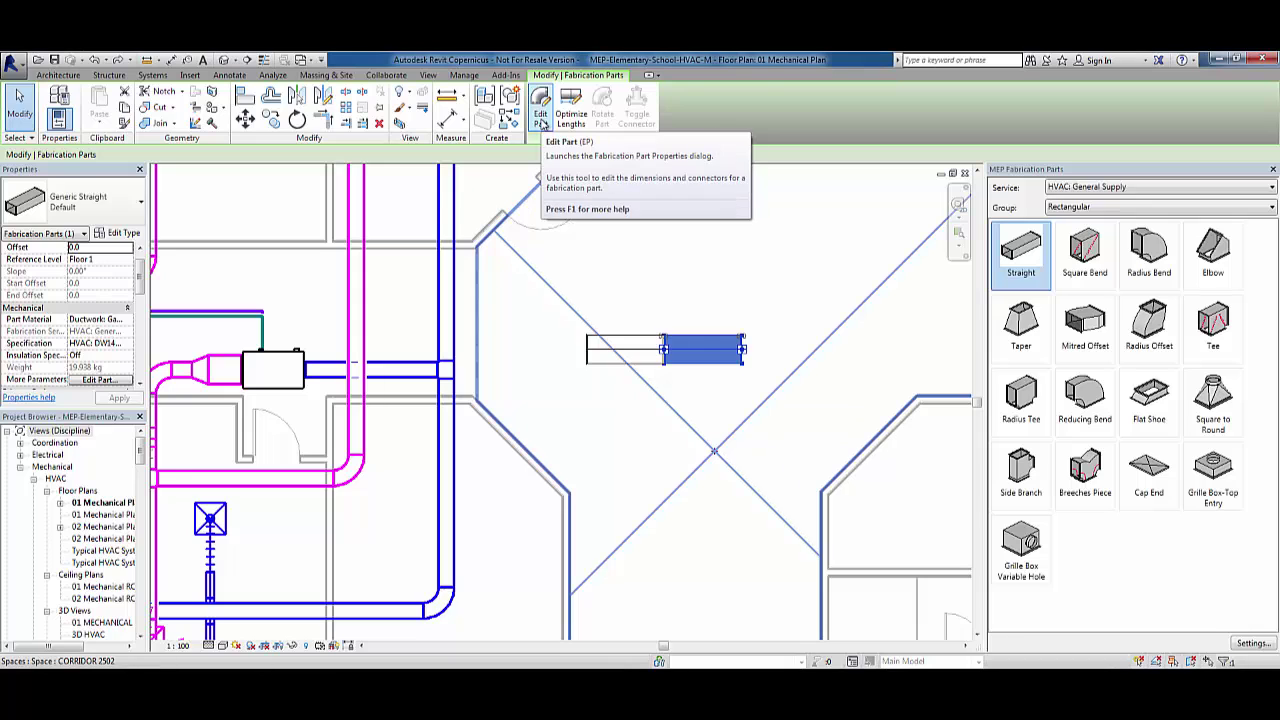
left_click(540, 122)
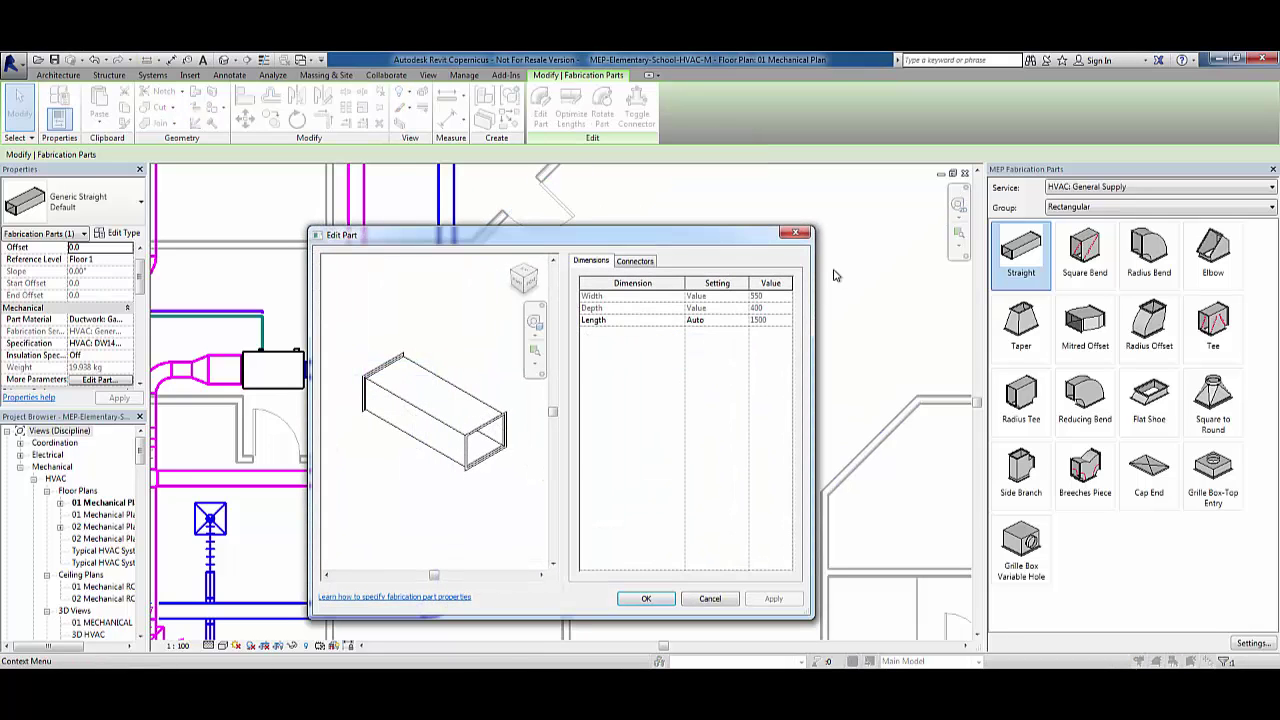
Step: Stretch the right duct far to the right and optimize it into standard-length sections
left_click(798, 235)
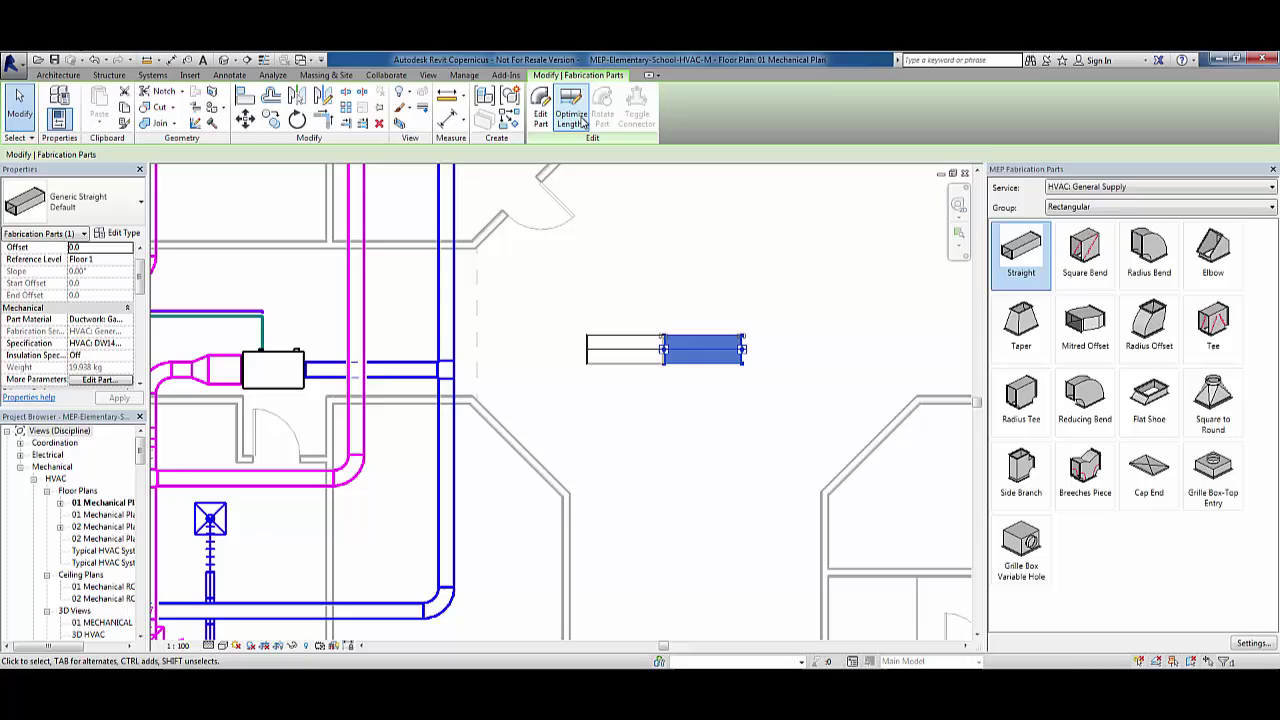
left_click_drag(744, 352, 968, 352)
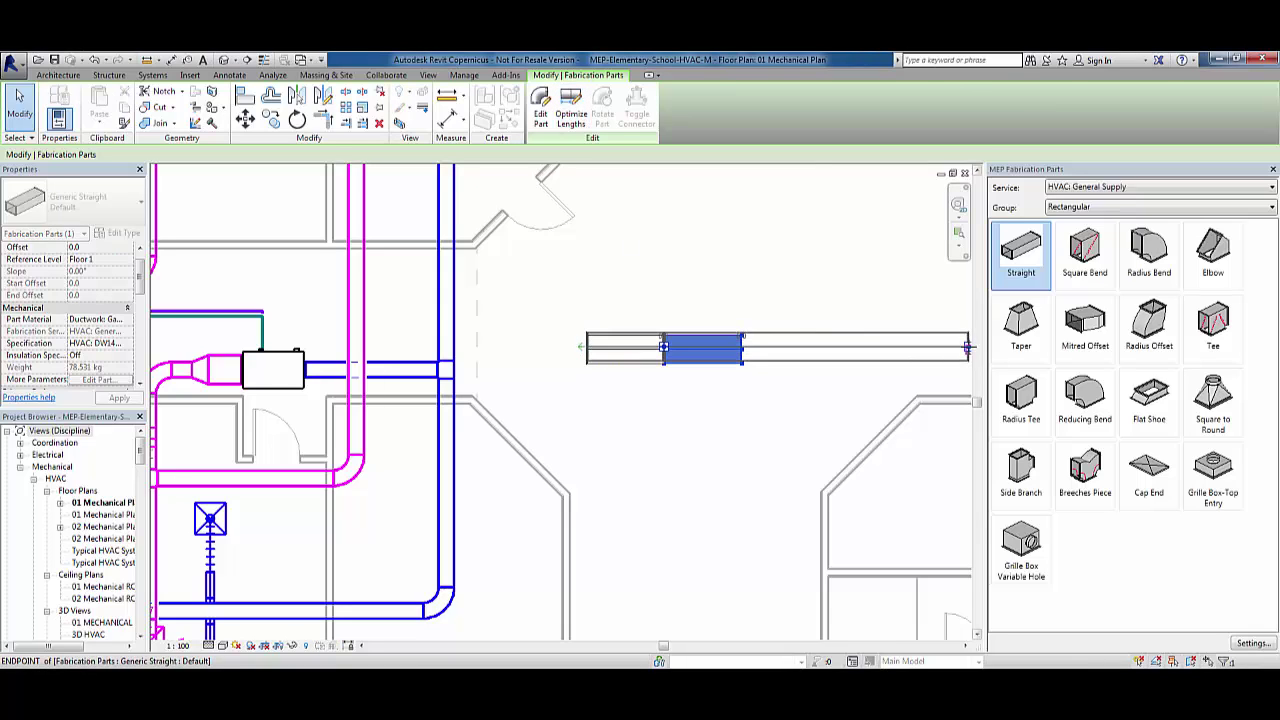
left_click(720, 305)
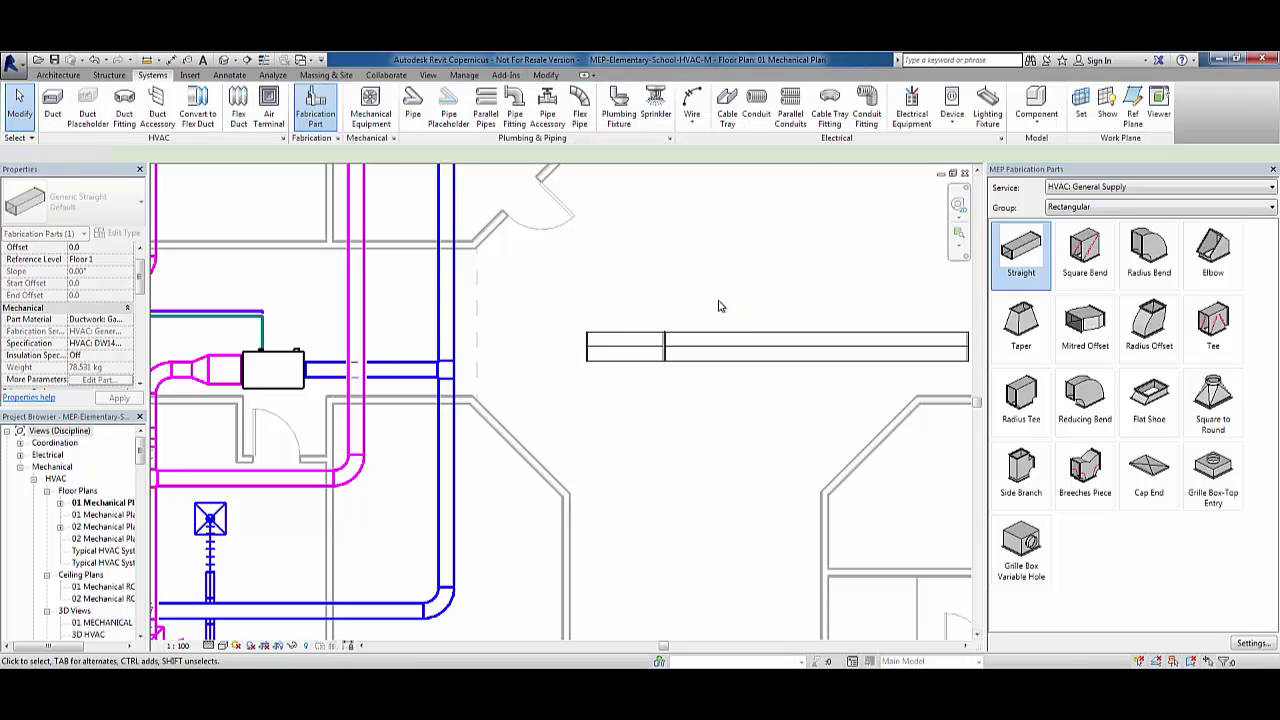
left_click(766, 345)
left_click(570, 118)
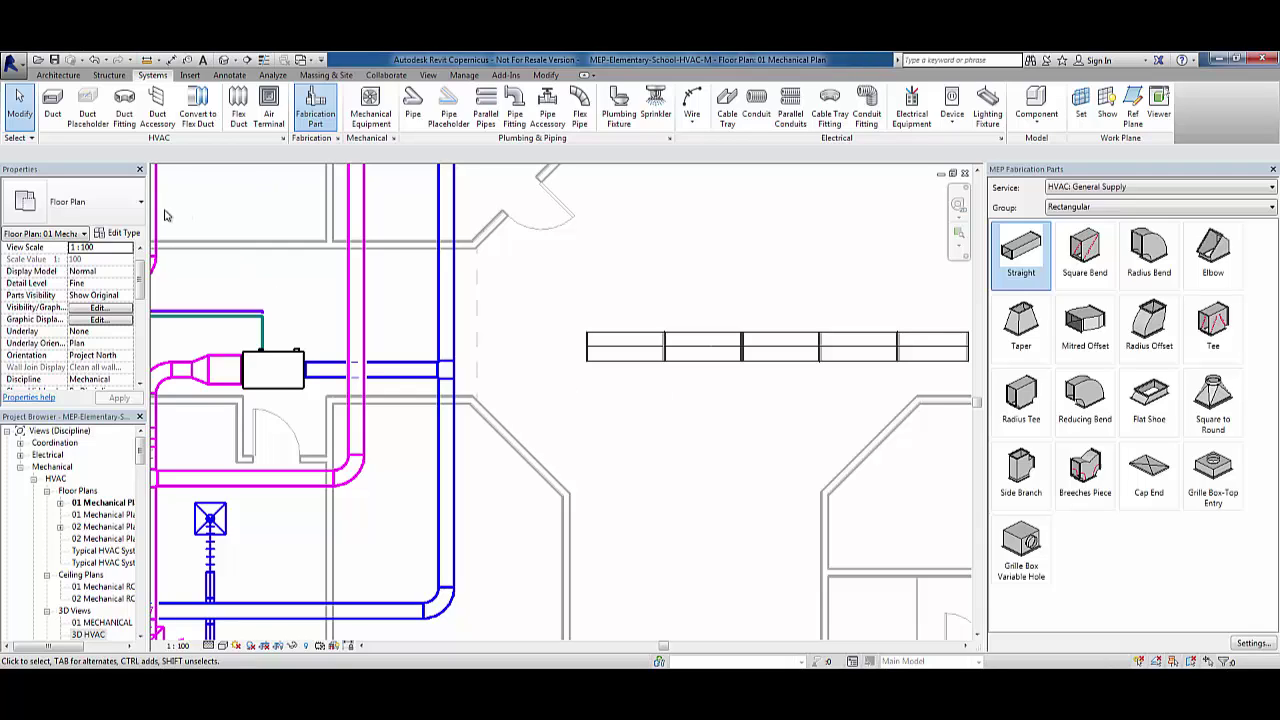
Step: Attach a vertically turned radius bend to the left end of the duct run
left_click(1146, 258)
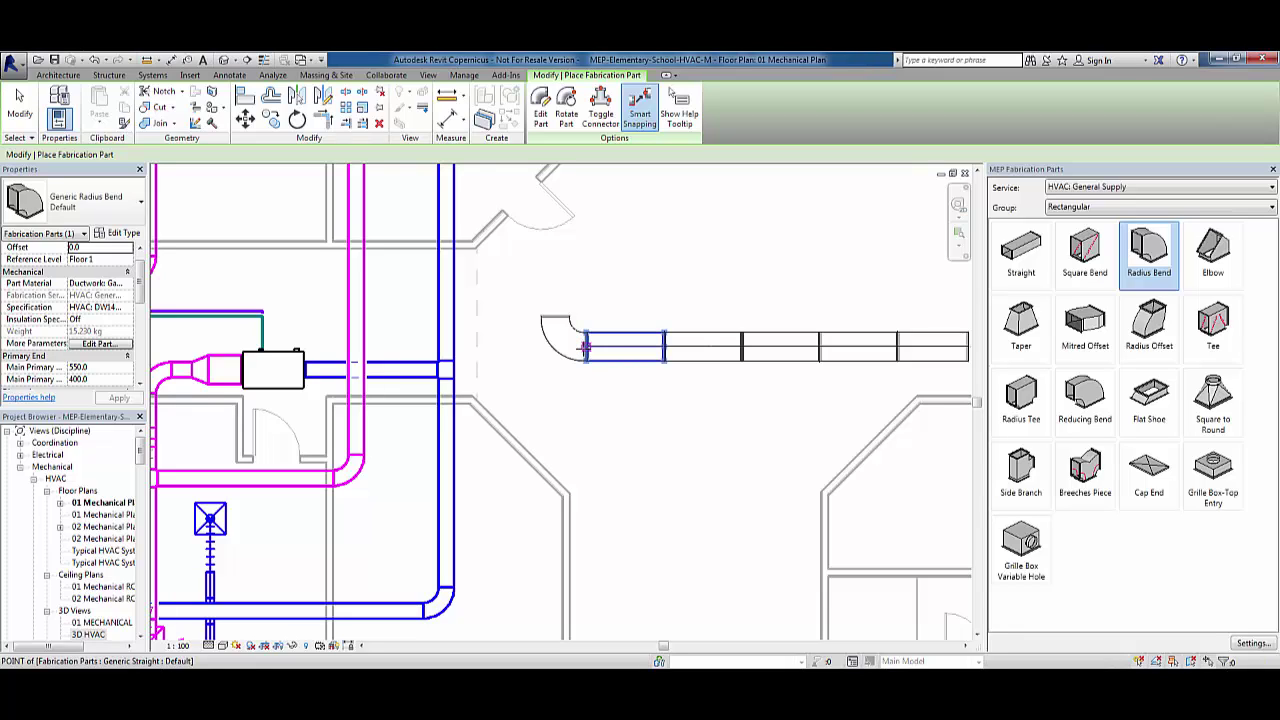
key("space")
key("space")
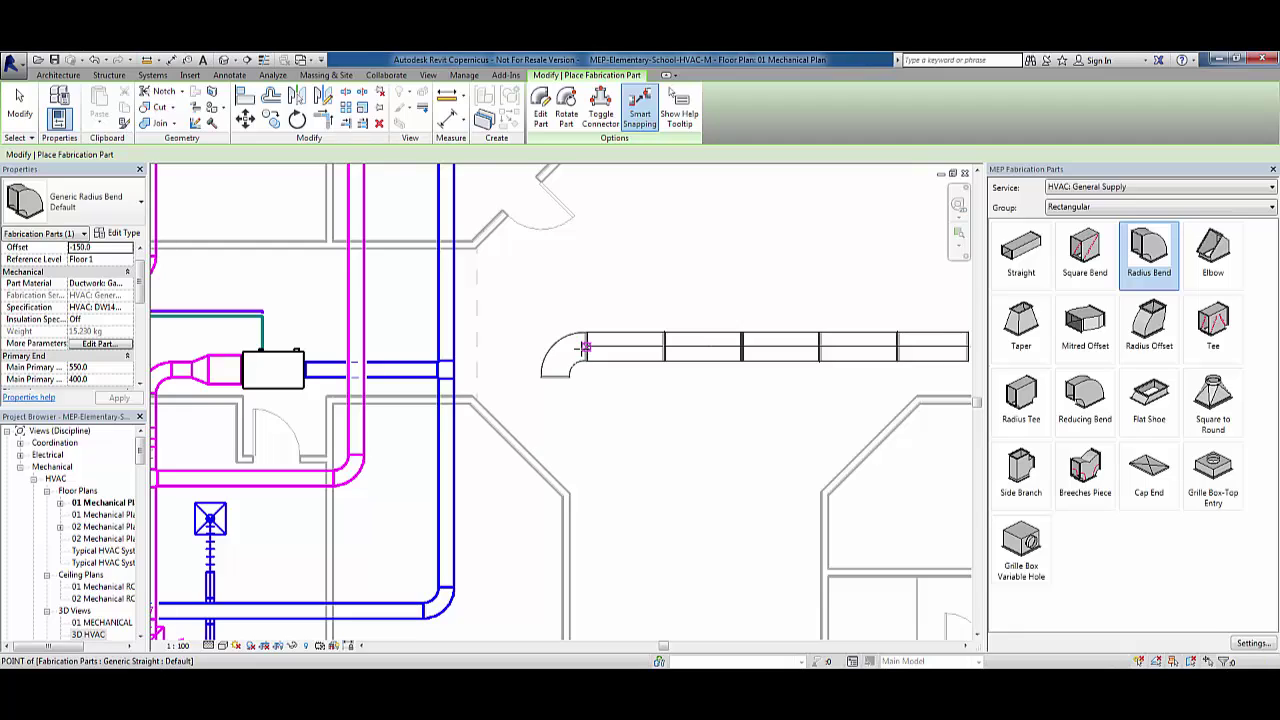
key("space")
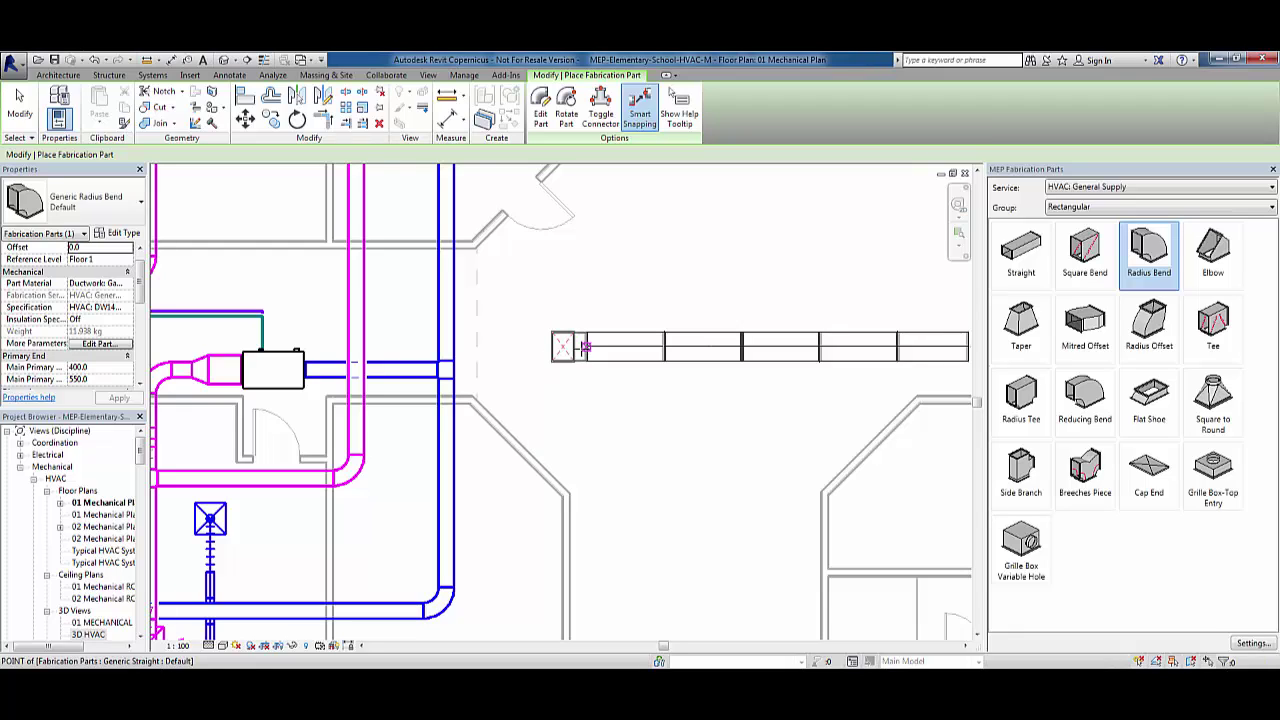
left_click(585, 346)
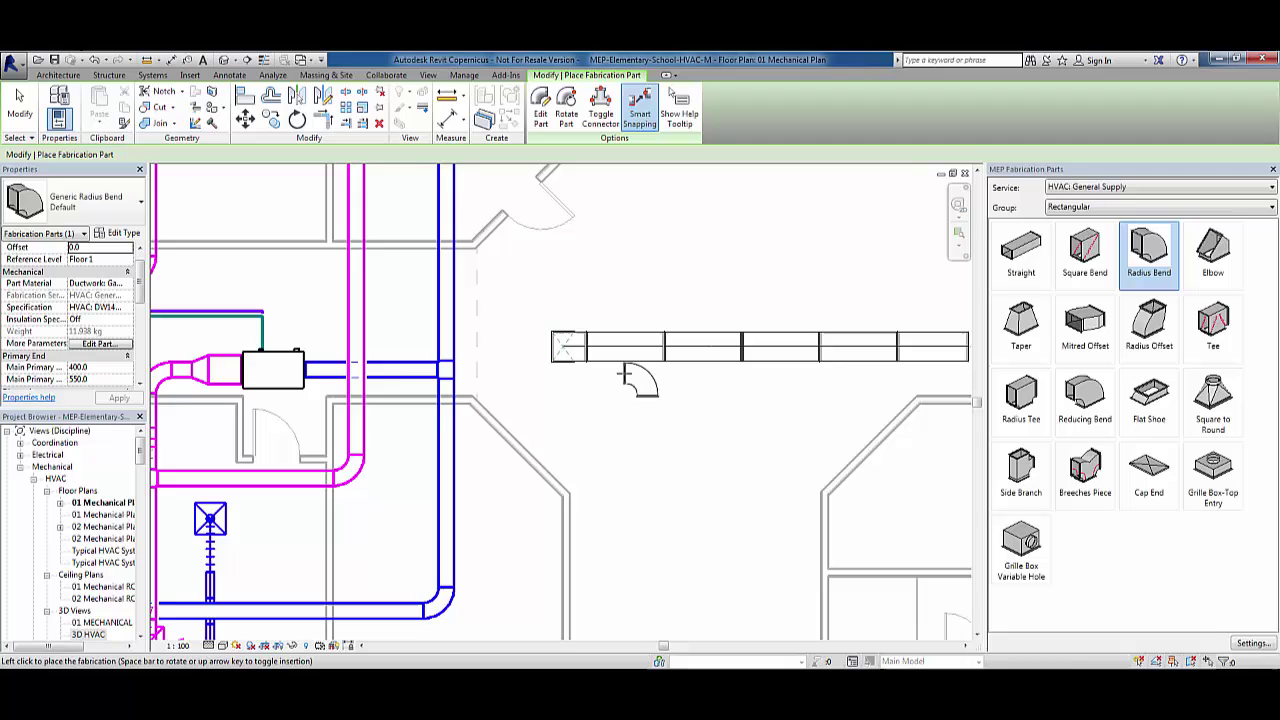
key("Escape")
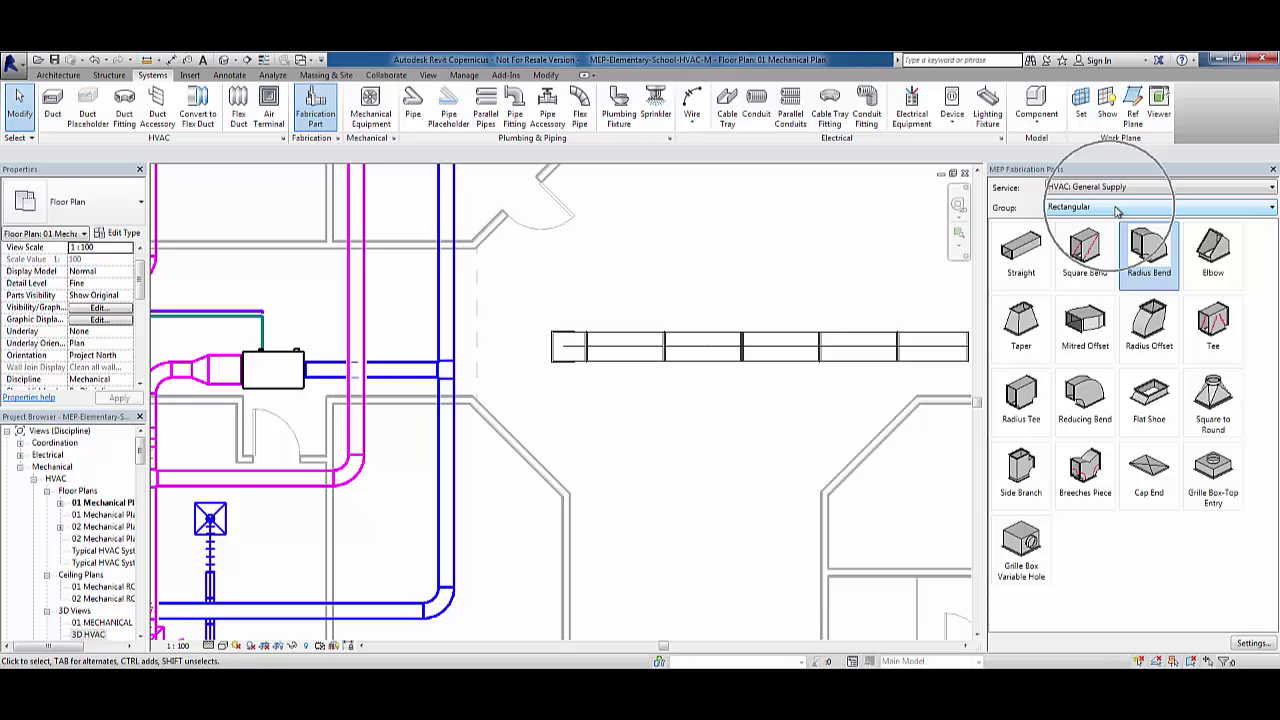
Step: Place a Rectangular Bearer hanger at the midpoint of the straight duct section
left_click(1112, 207)
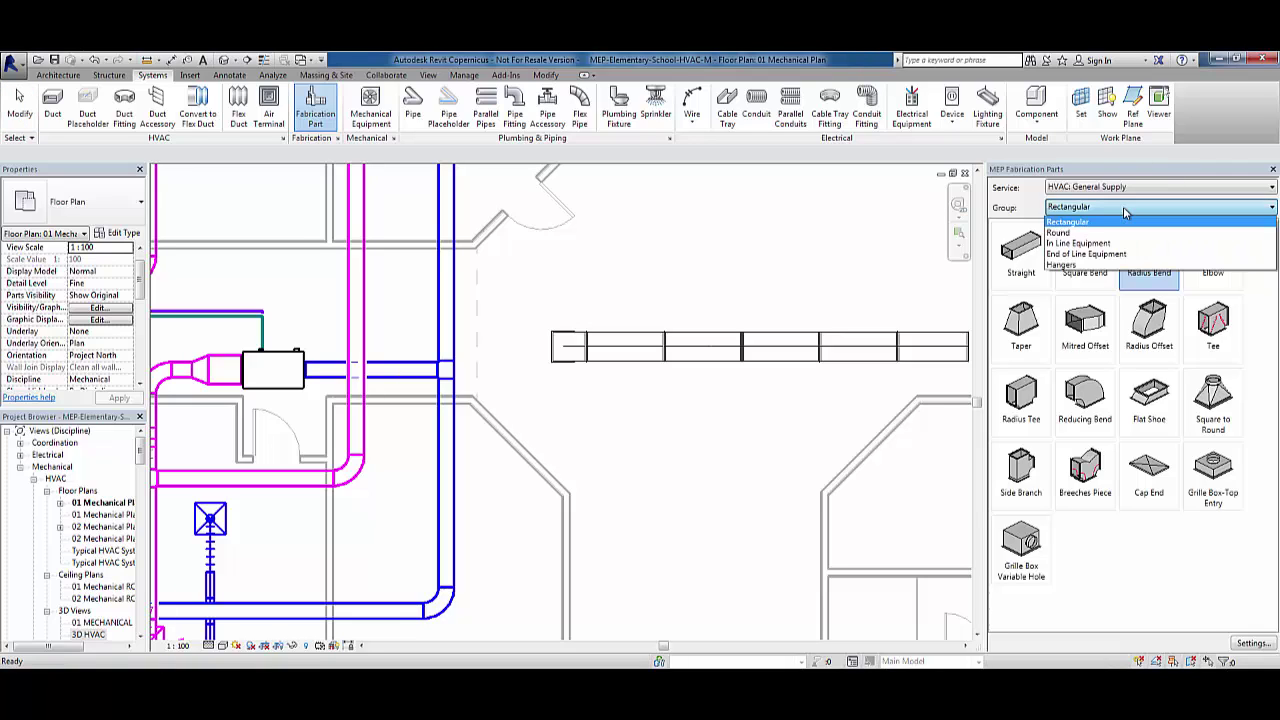
left_click(1062, 265)
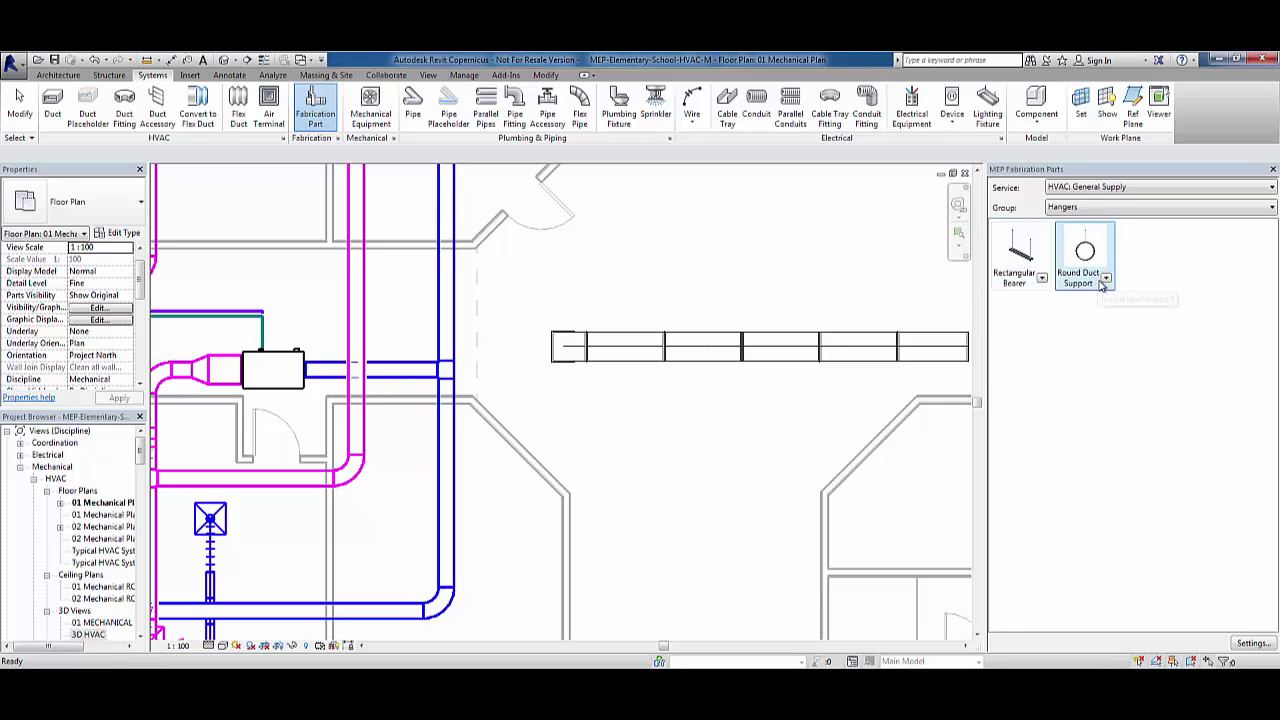
left_click(1043, 280)
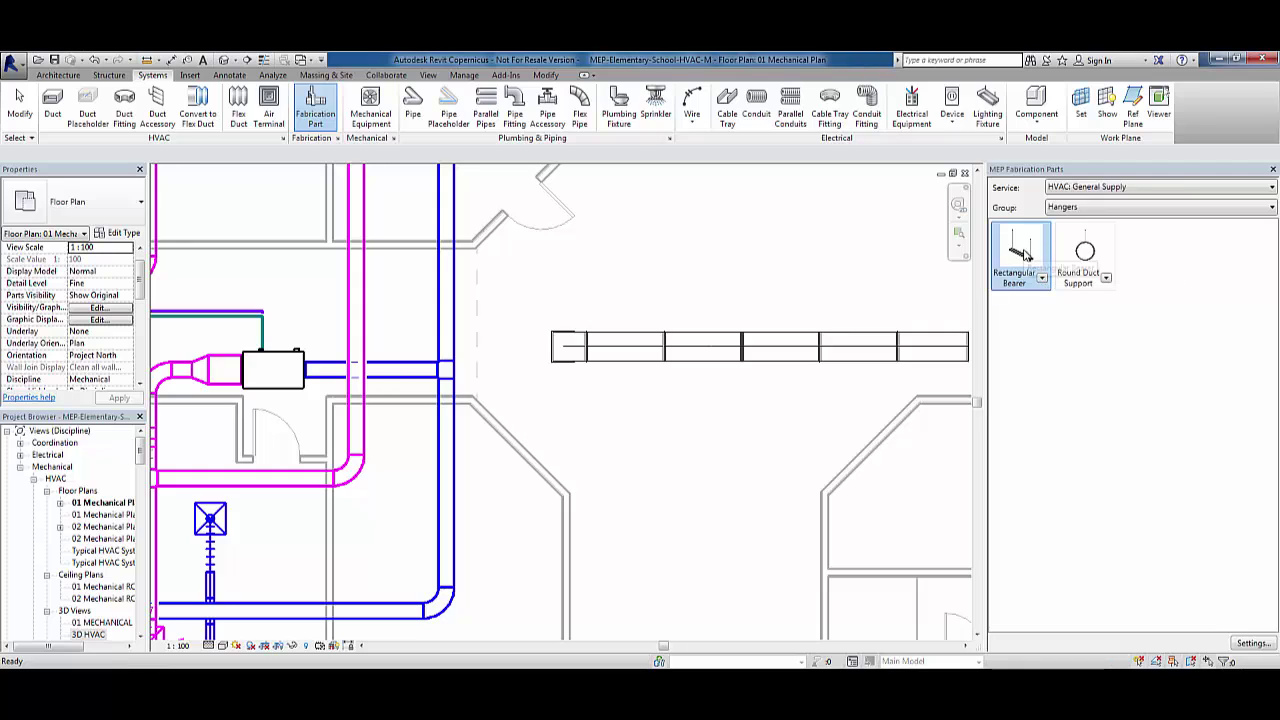
left_click(1022, 258)
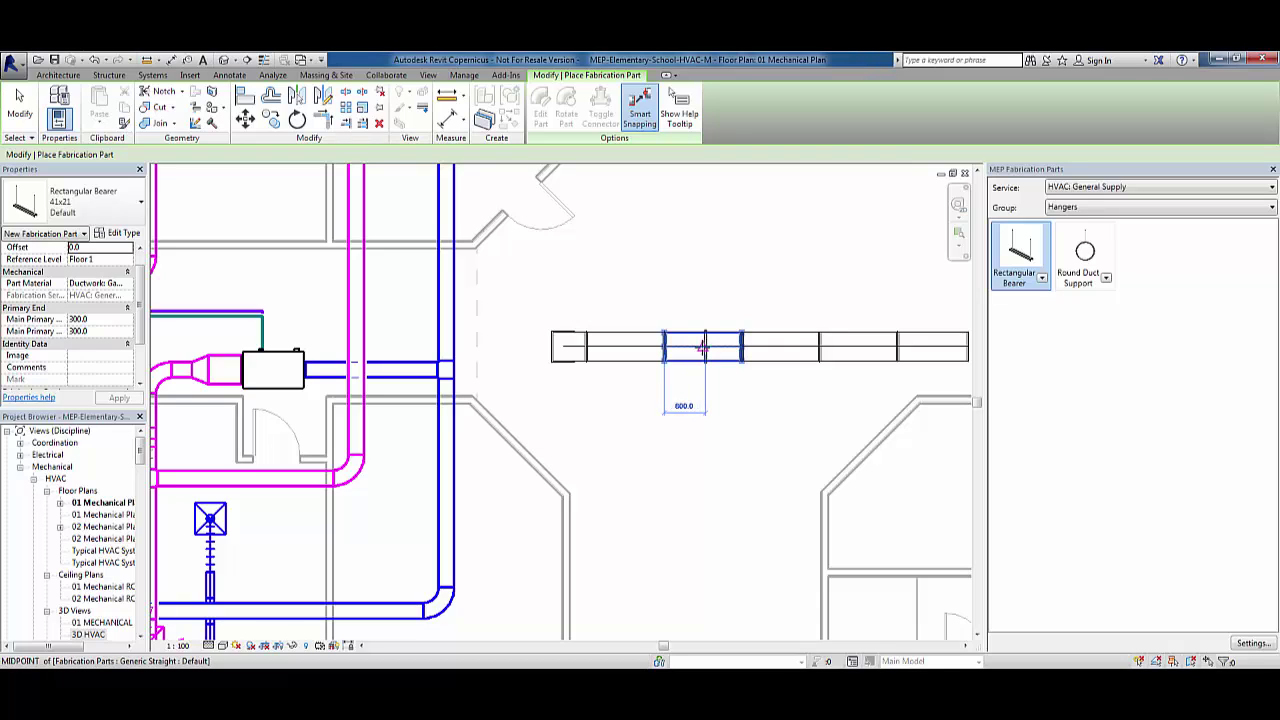
left_click(703, 347)
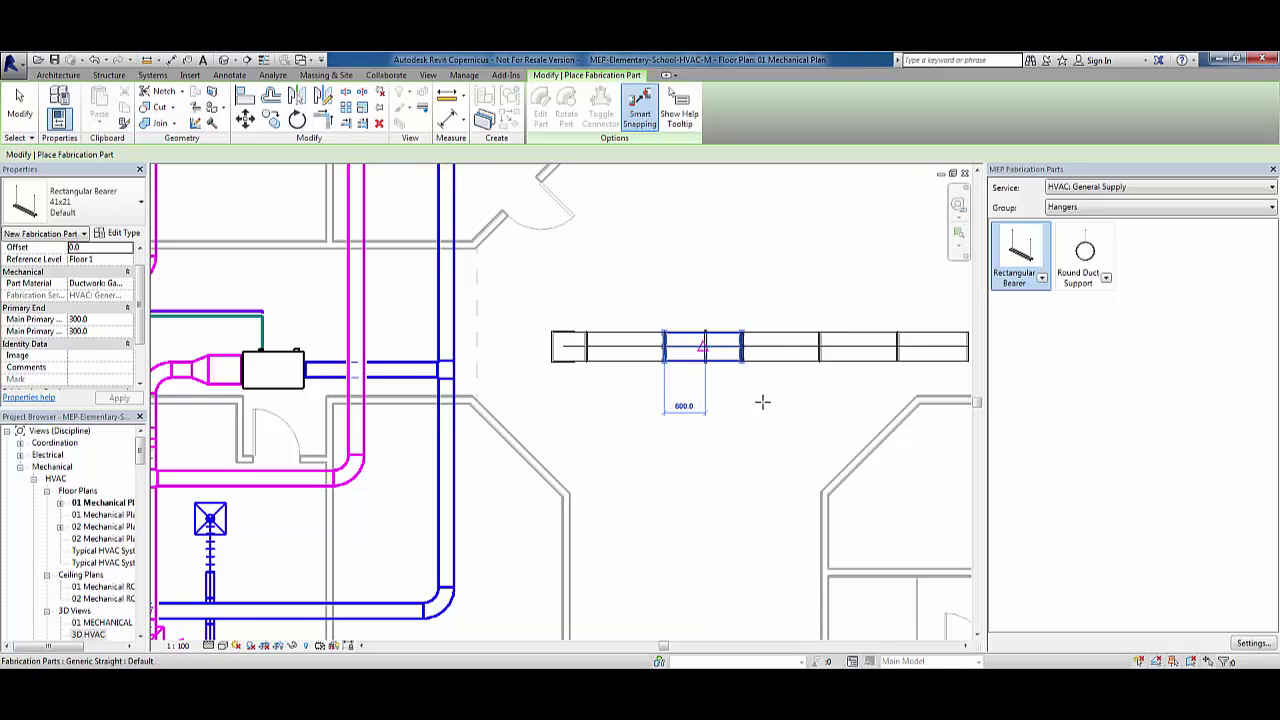
key("Escape")
key("Escape")
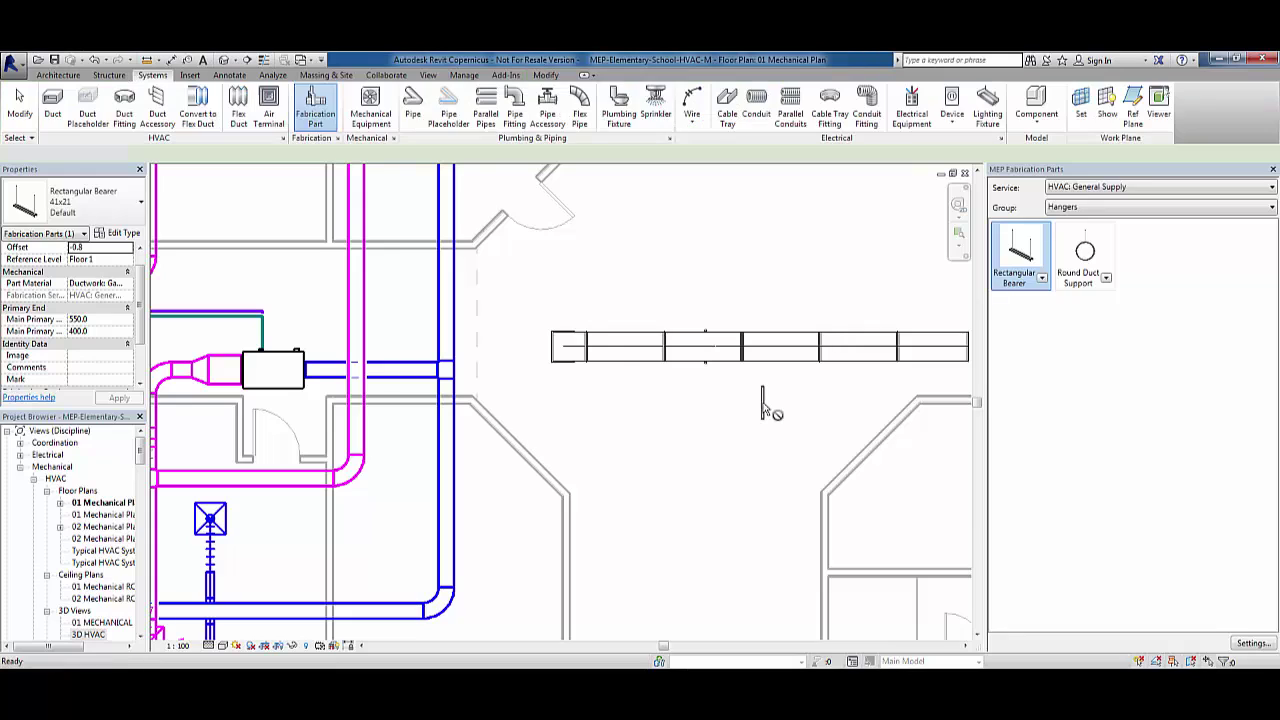
Step: In the 3D HVAC view, zoom and orbit to the duct run and select a bearer hanger
double_click(90, 634)
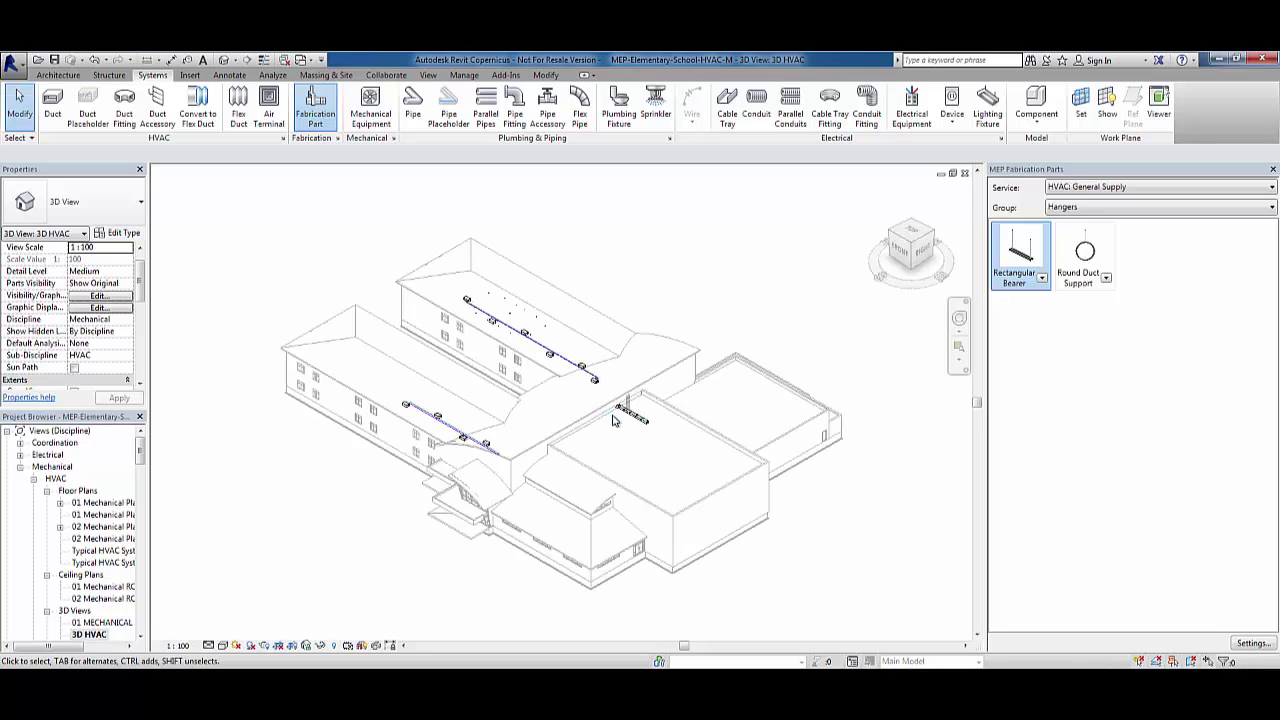
scroll(630, 418, "up", 3)
scroll(630, 418, "up", 3)
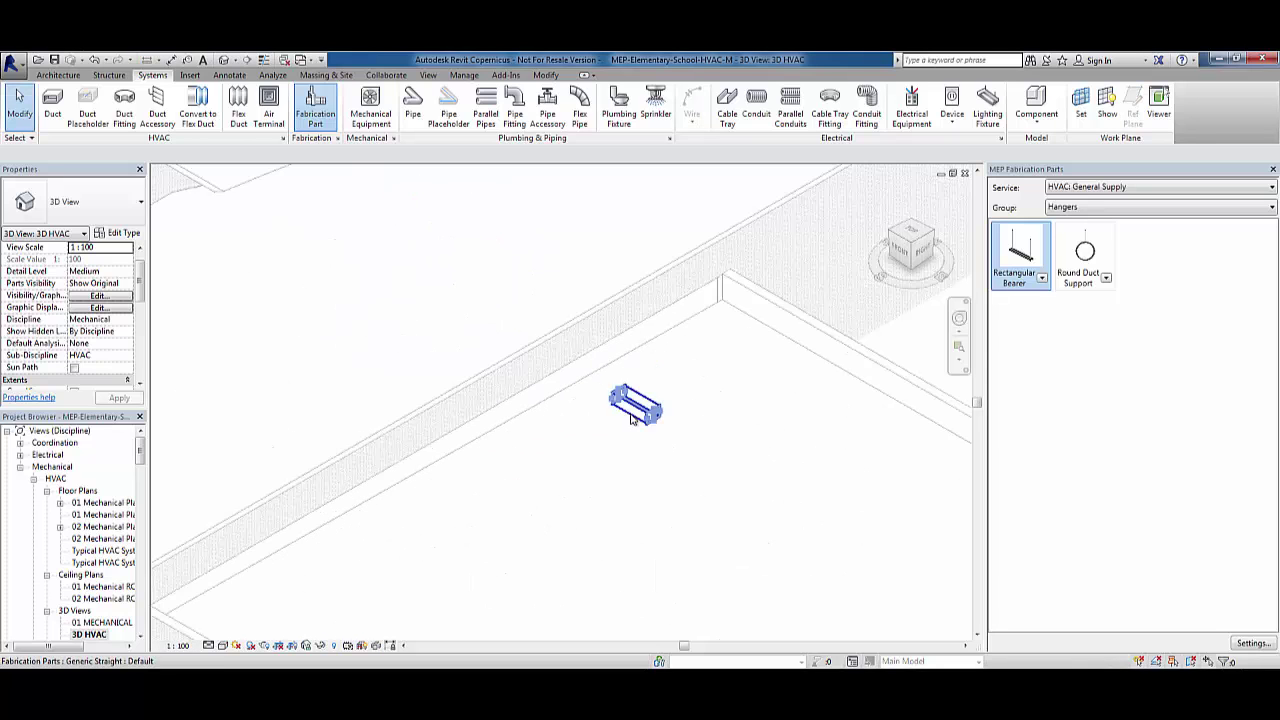
scroll(630, 418, "up", 3)
scroll(630, 418, "up", 2)
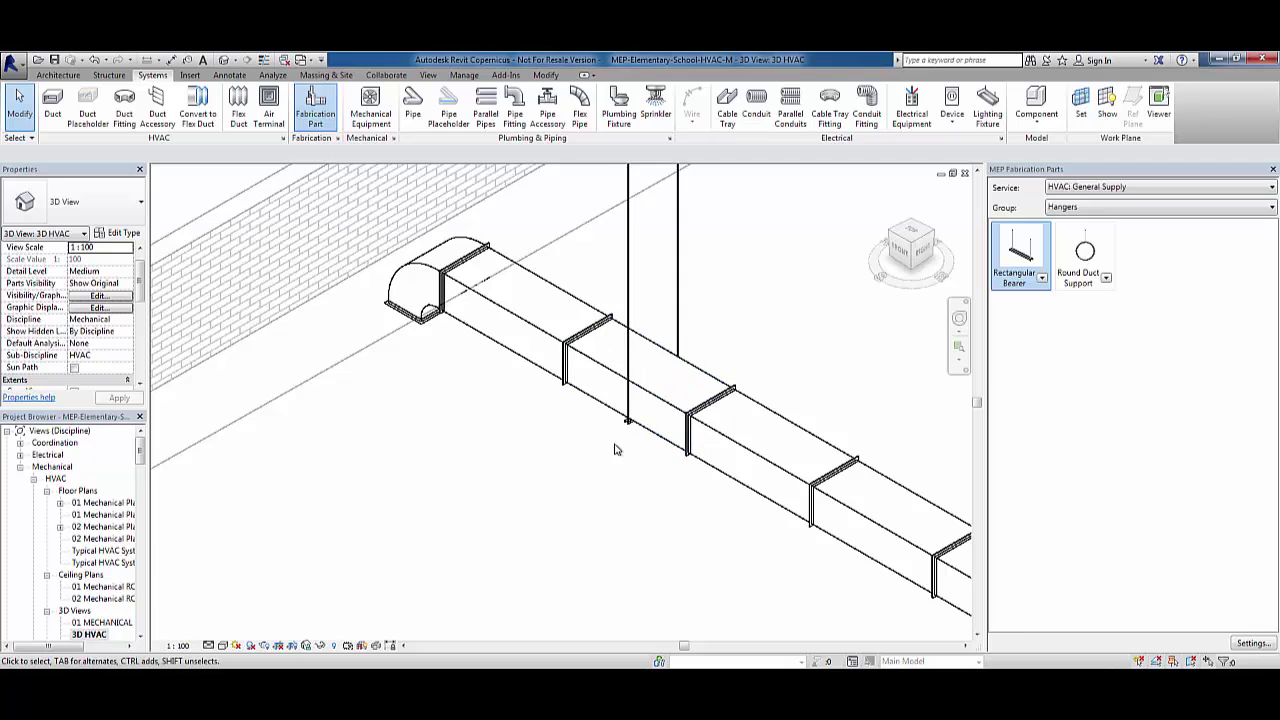
scroll(627, 420, "up", 2)
scroll(627, 420, "up", 2)
scroll(633, 424, "up", 2)
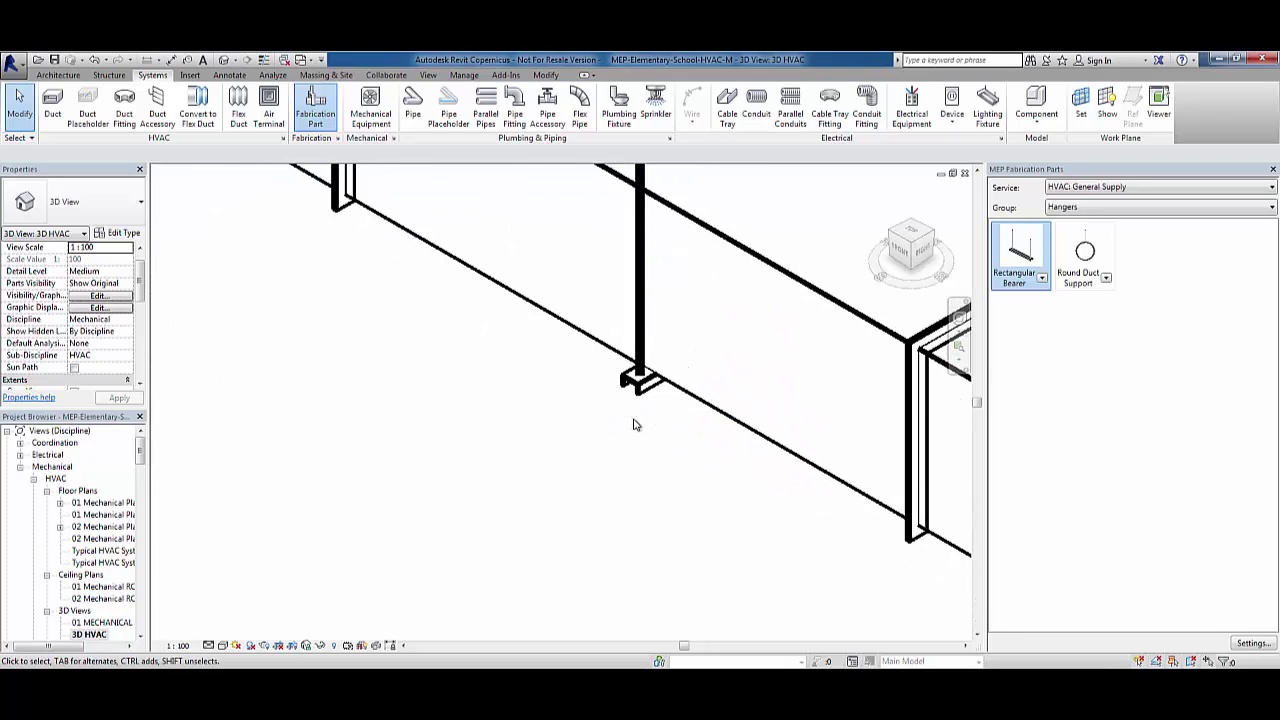
scroll(633, 424, "down", 2)
middle_click_drag(680, 409, 700, 394, "shift")
scroll(563, 480, "down", 2)
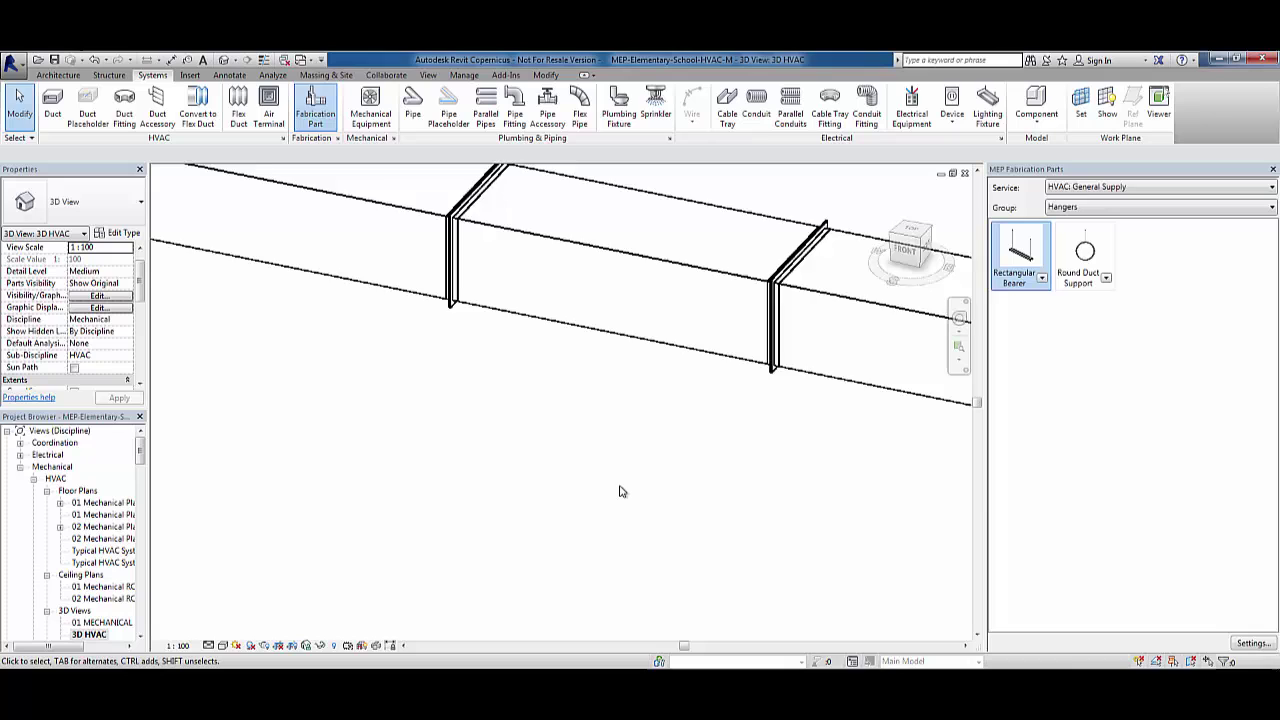
scroll(600, 465, "down", 3)
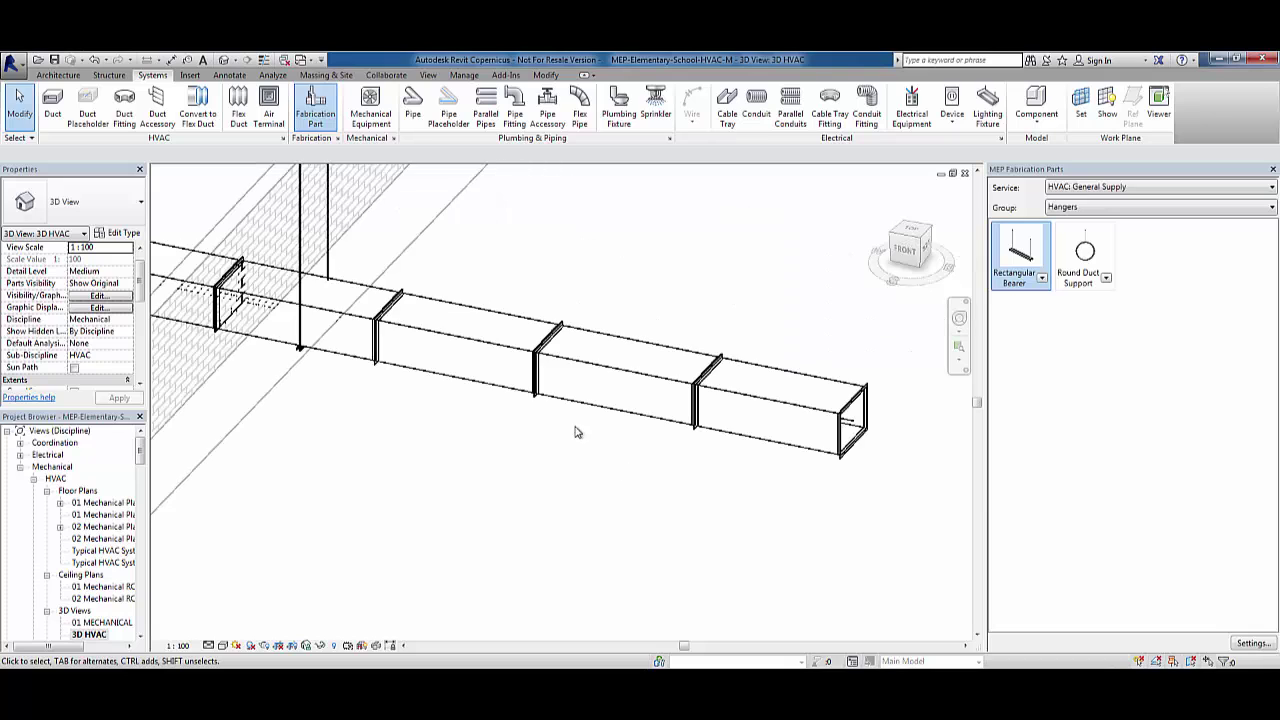
left_click(298, 350)
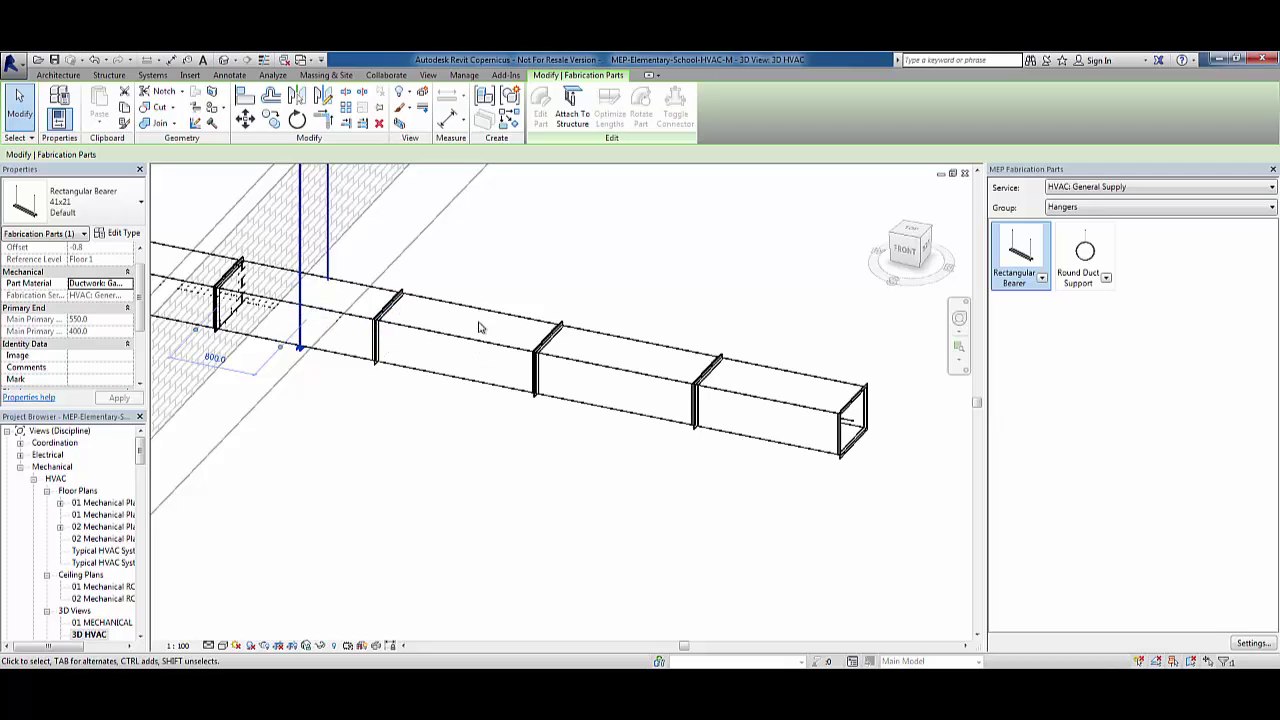
Step: Review the type properties of the duct straight between the second and third hangers, without changes
left_click(480, 330)
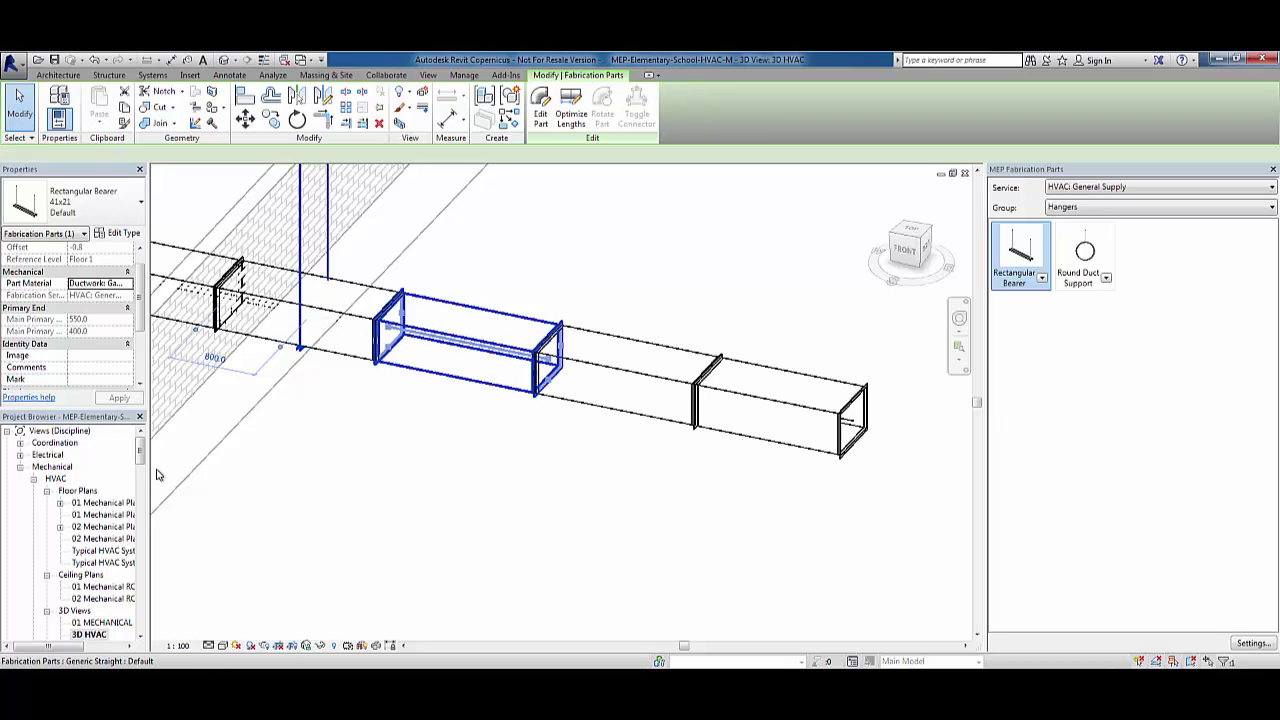
left_click(118, 233)
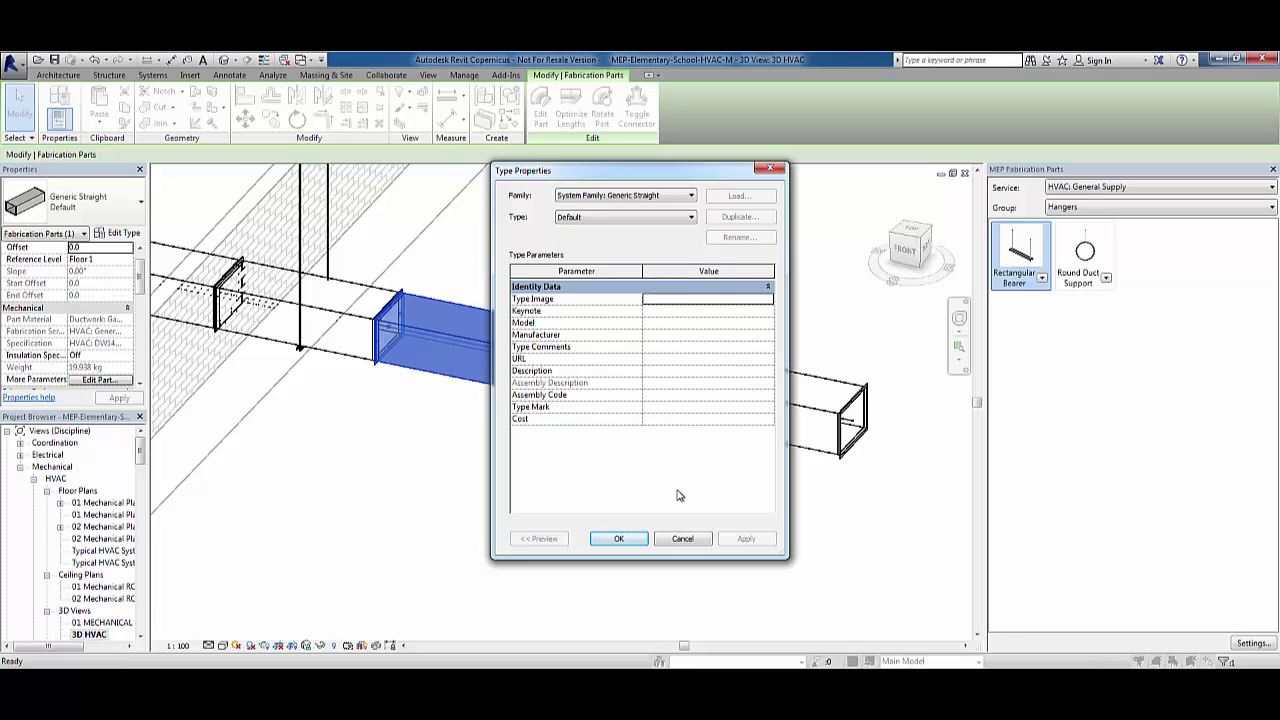
left_click(618, 538)
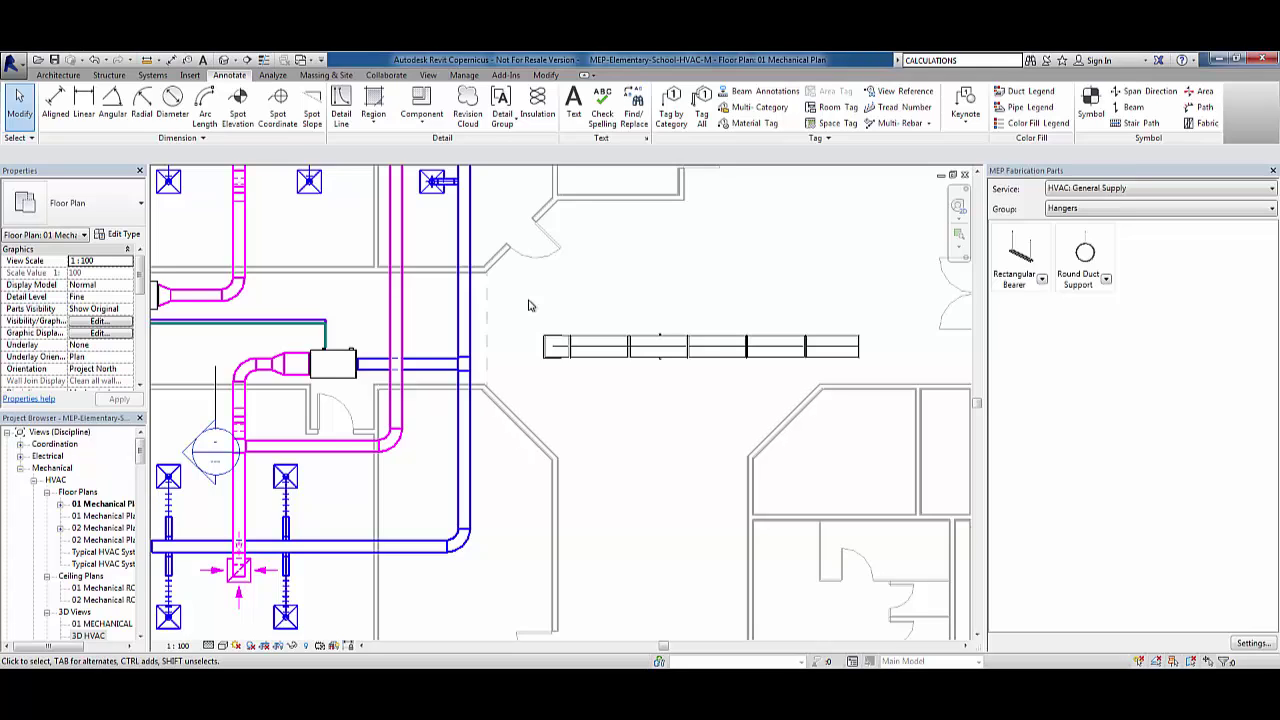
Step: In Project Units, switch to the Piping discipline and pick new Flow format units
left_click(463, 76)
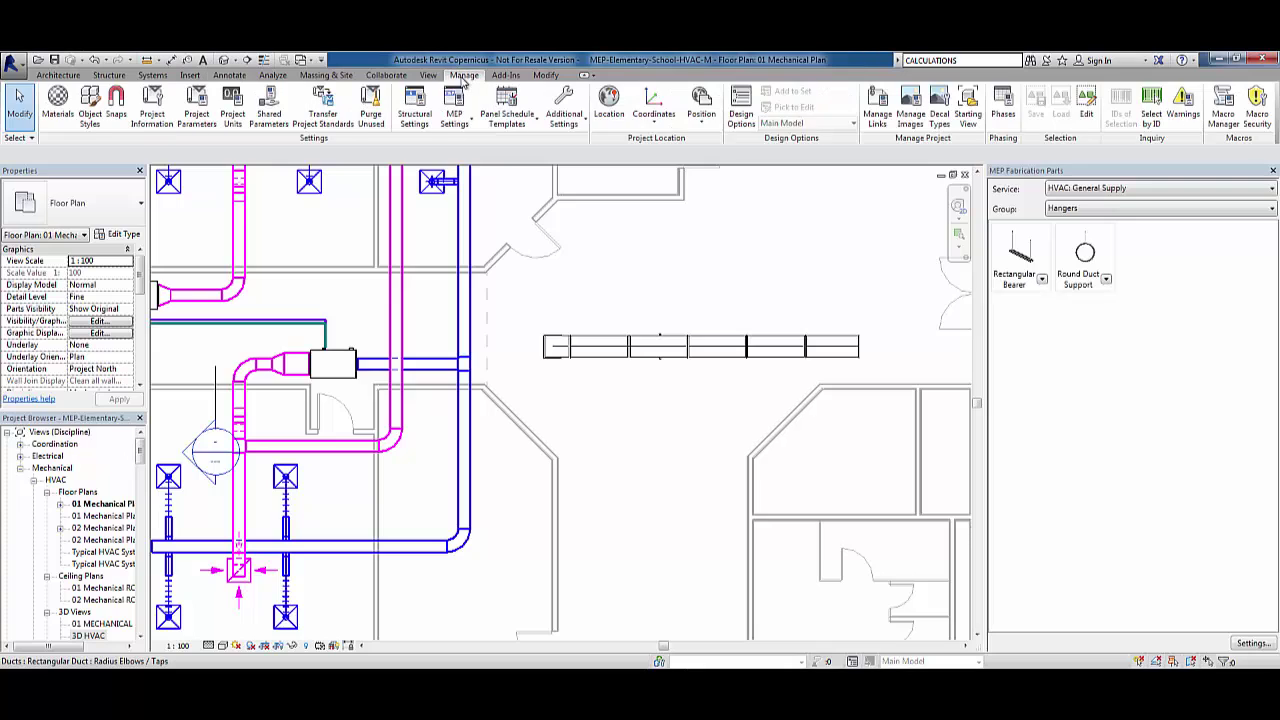
left_click(230, 115)
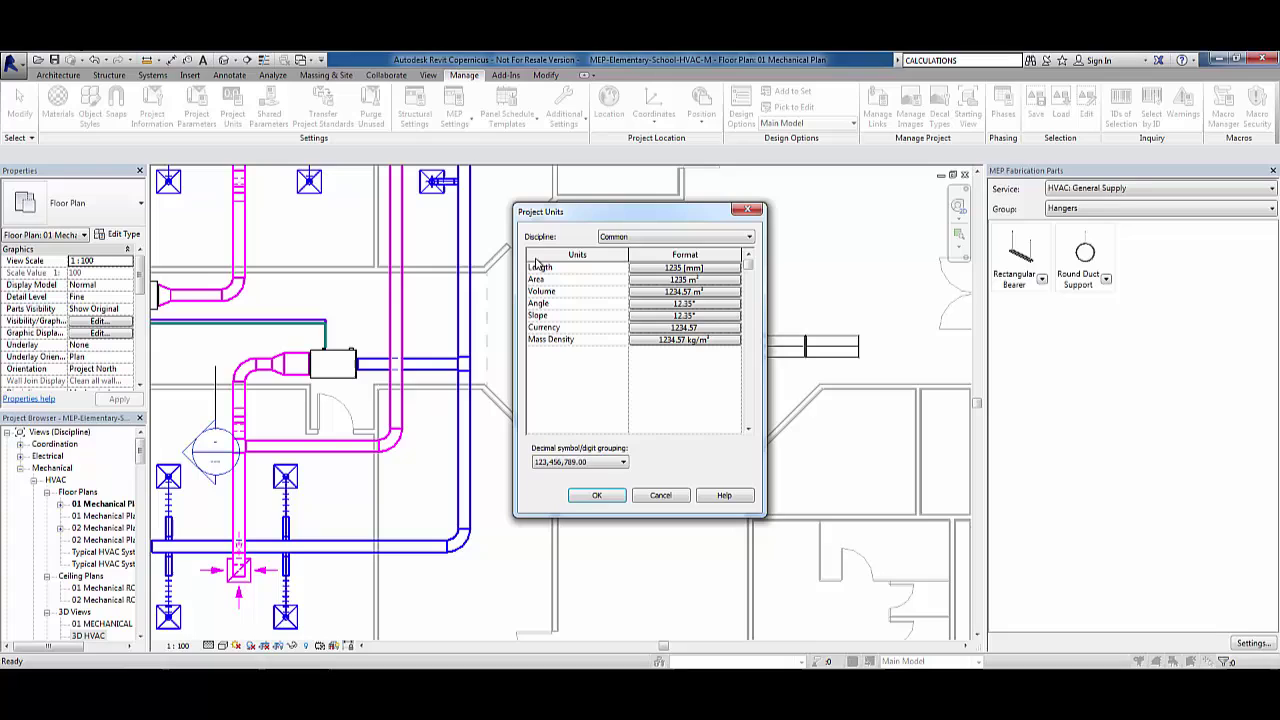
left_click(724, 240)
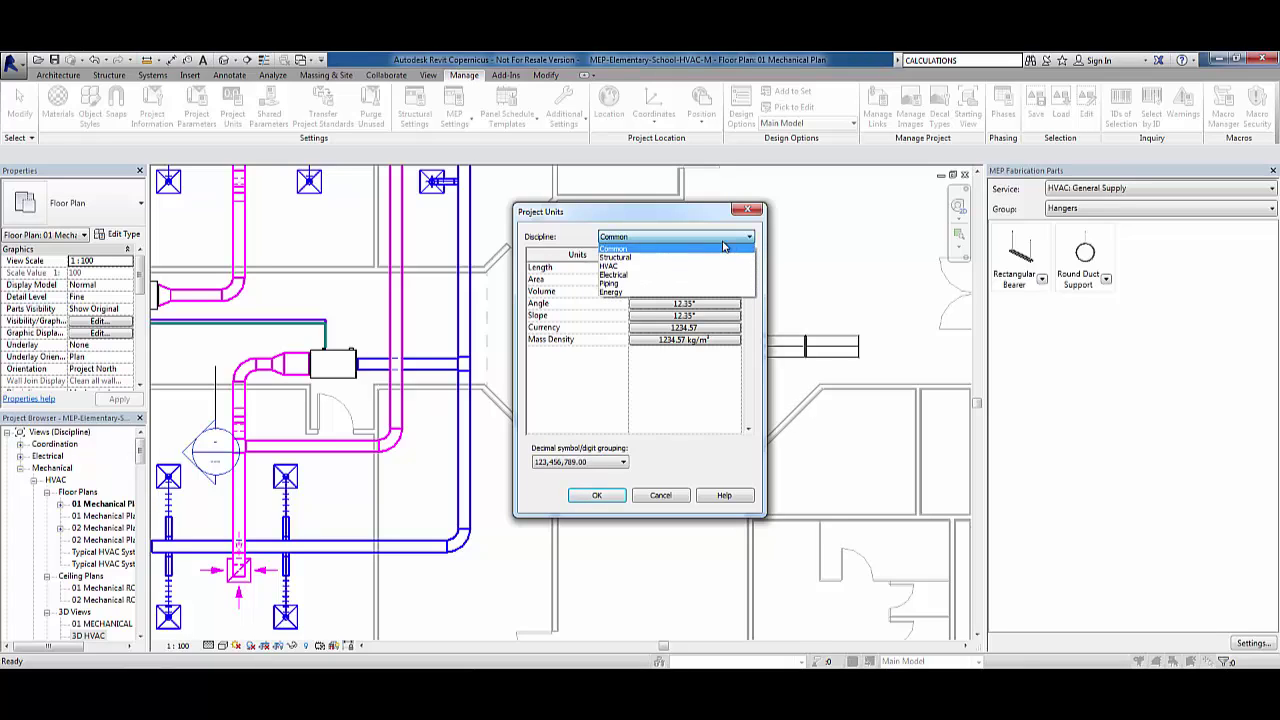
left_click(632, 284)
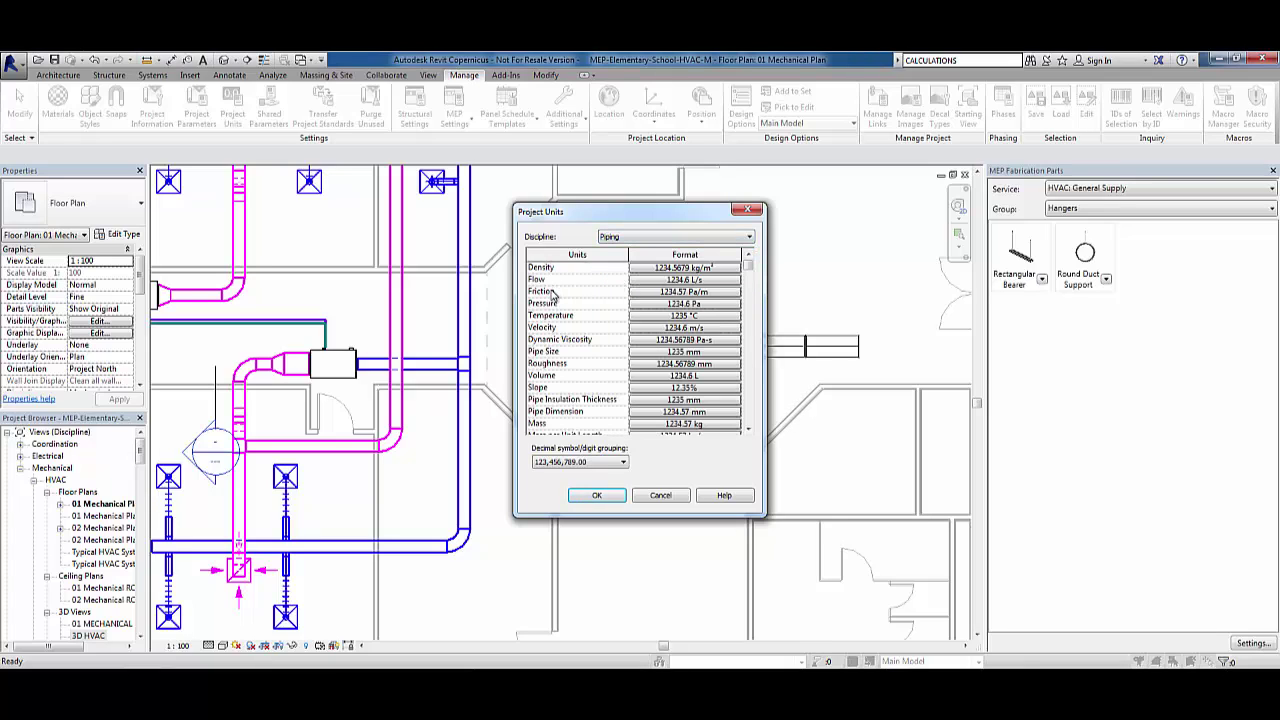
left_click(701, 281)
left_click(678, 292)
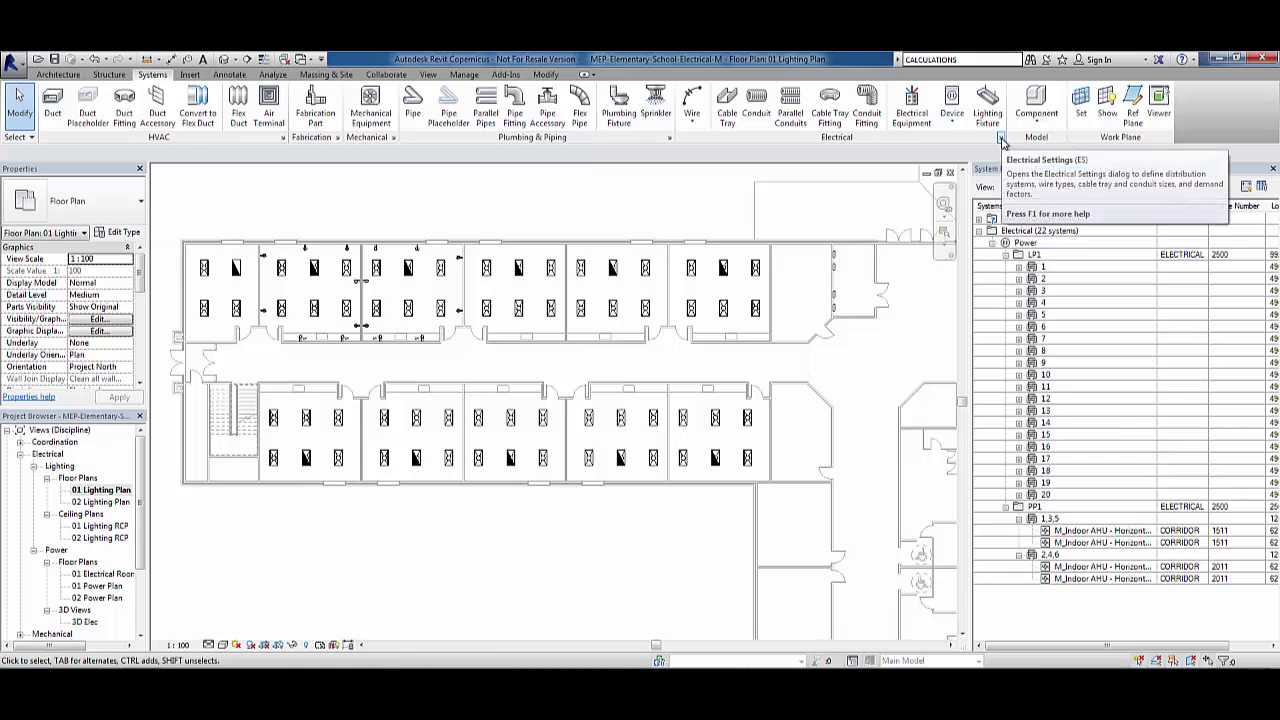
left_click(1002, 142)
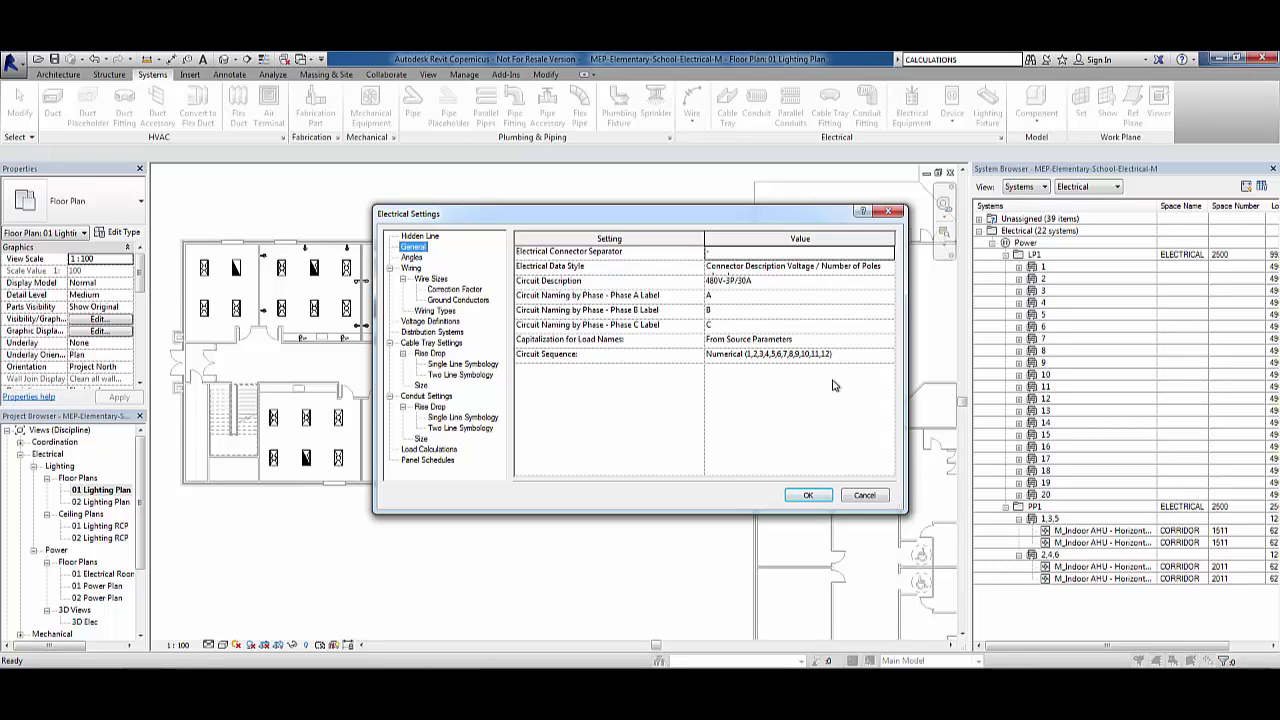
left_click(889, 356)
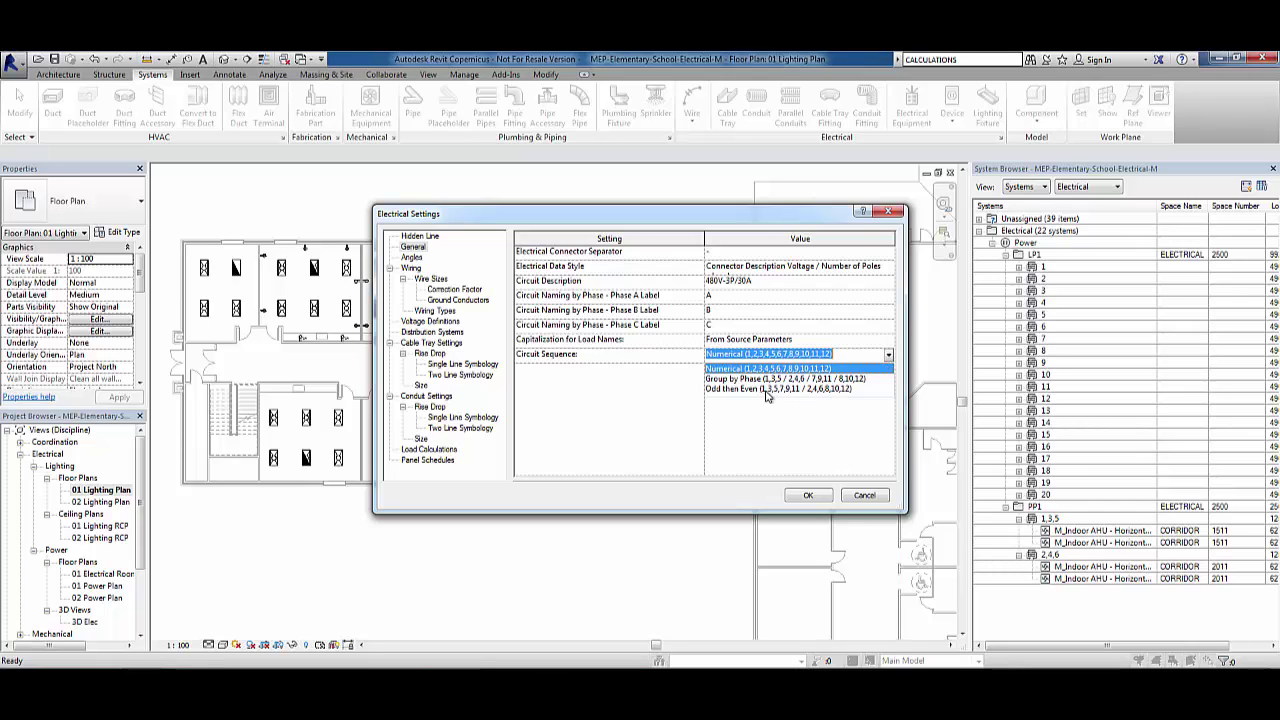
left_click(808, 496)
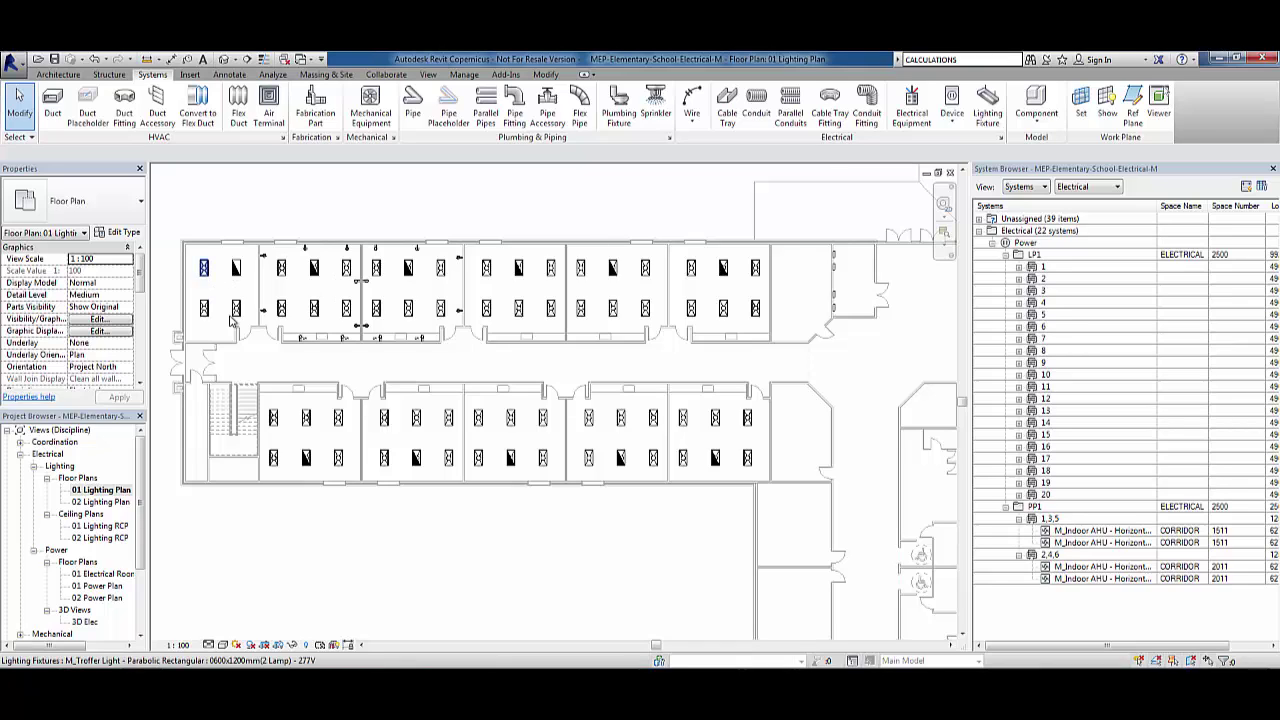
Step: Create power circuit 21 from the top-left lighting fixture and start editing it
left_click(205, 272)
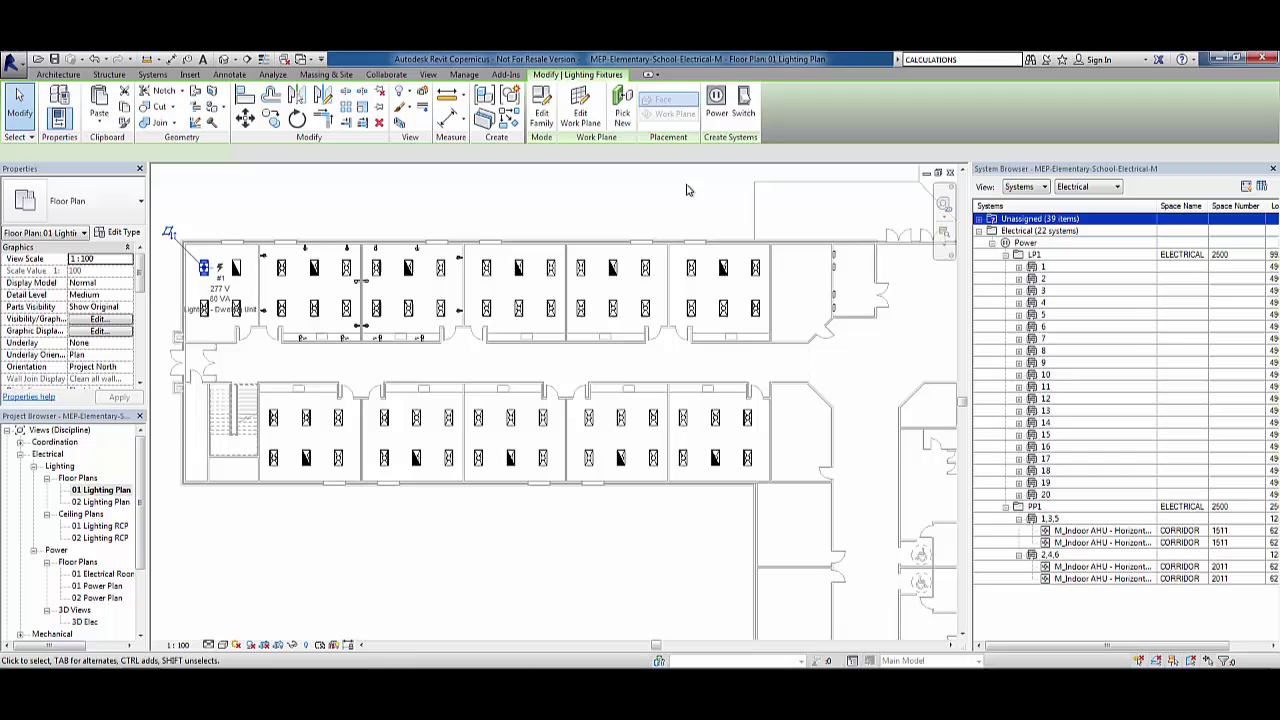
left_click(716, 120)
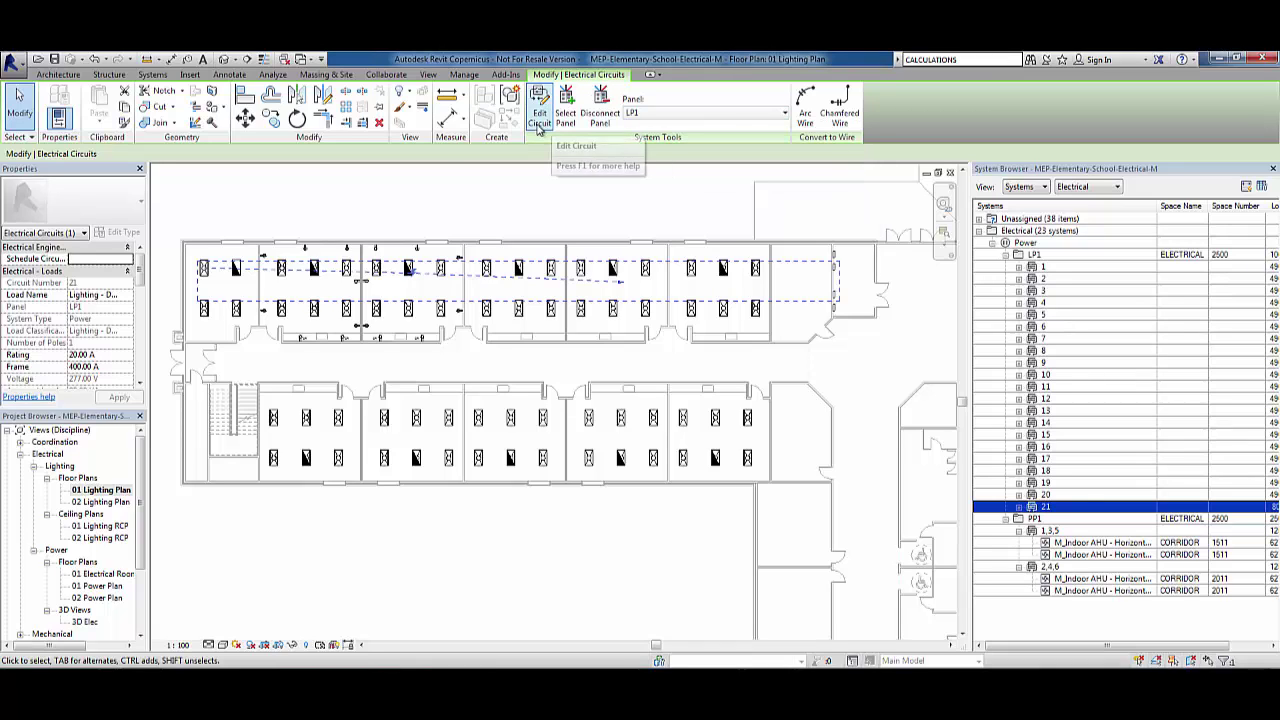
left_click(538, 112)
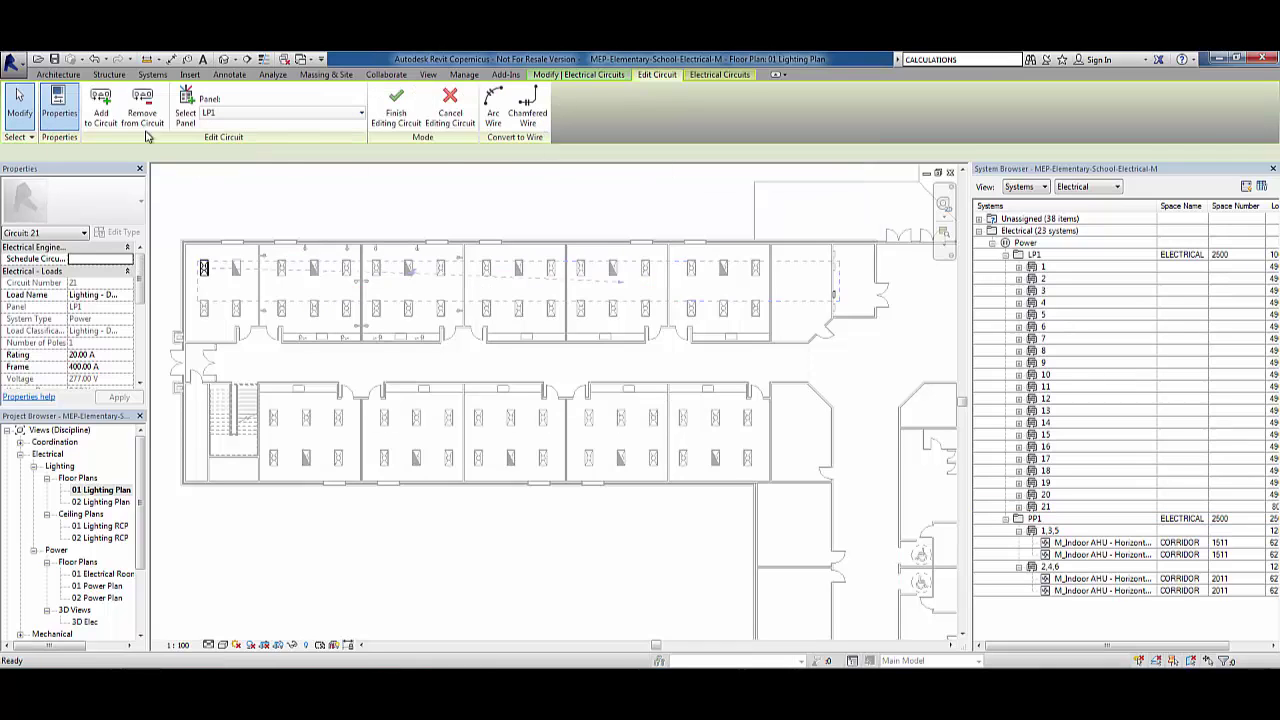
Step: Add three more fixtures, the emergency light on its second connector, and review circuit 21
left_click(101, 108)
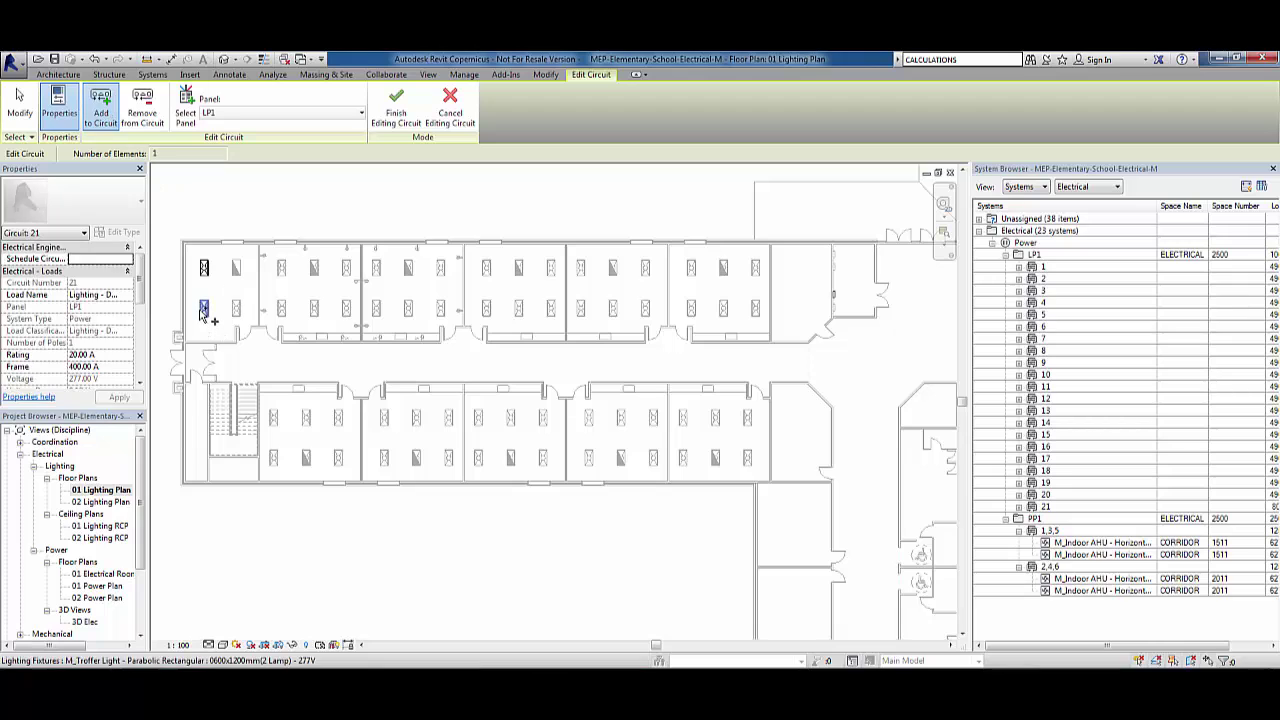
left_click(204, 307)
left_click(236, 310)
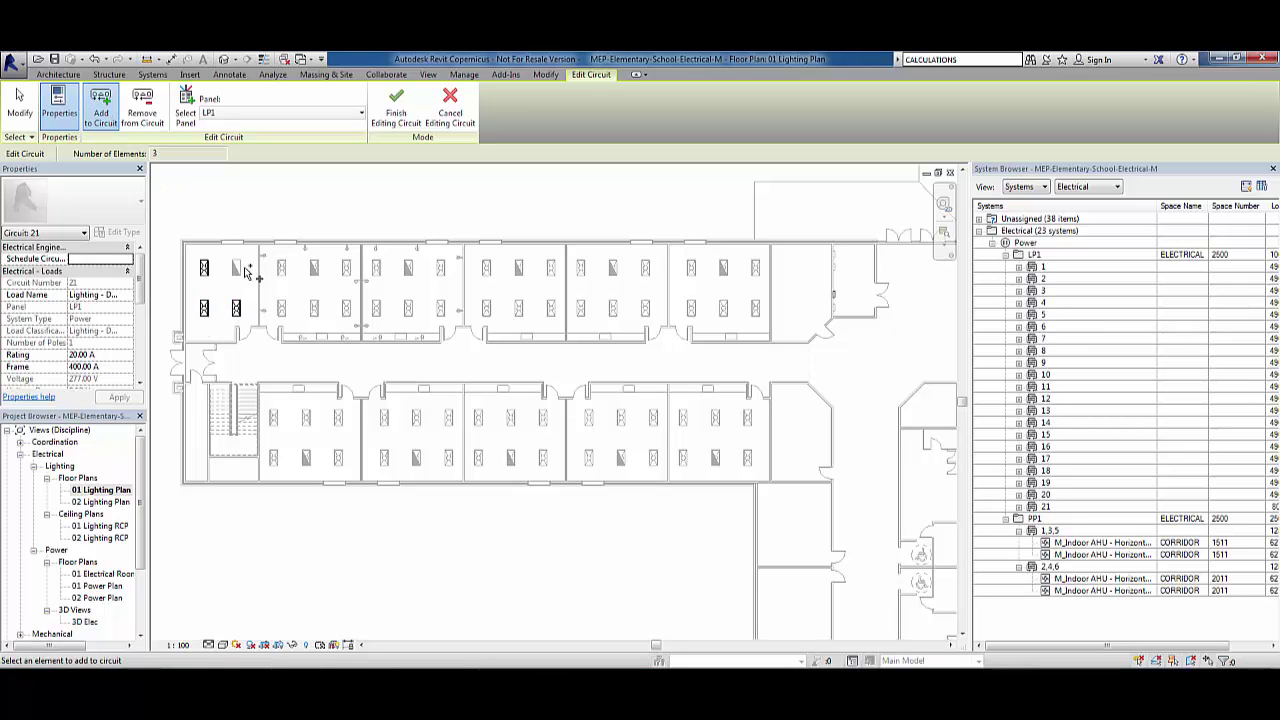
left_click(237, 268)
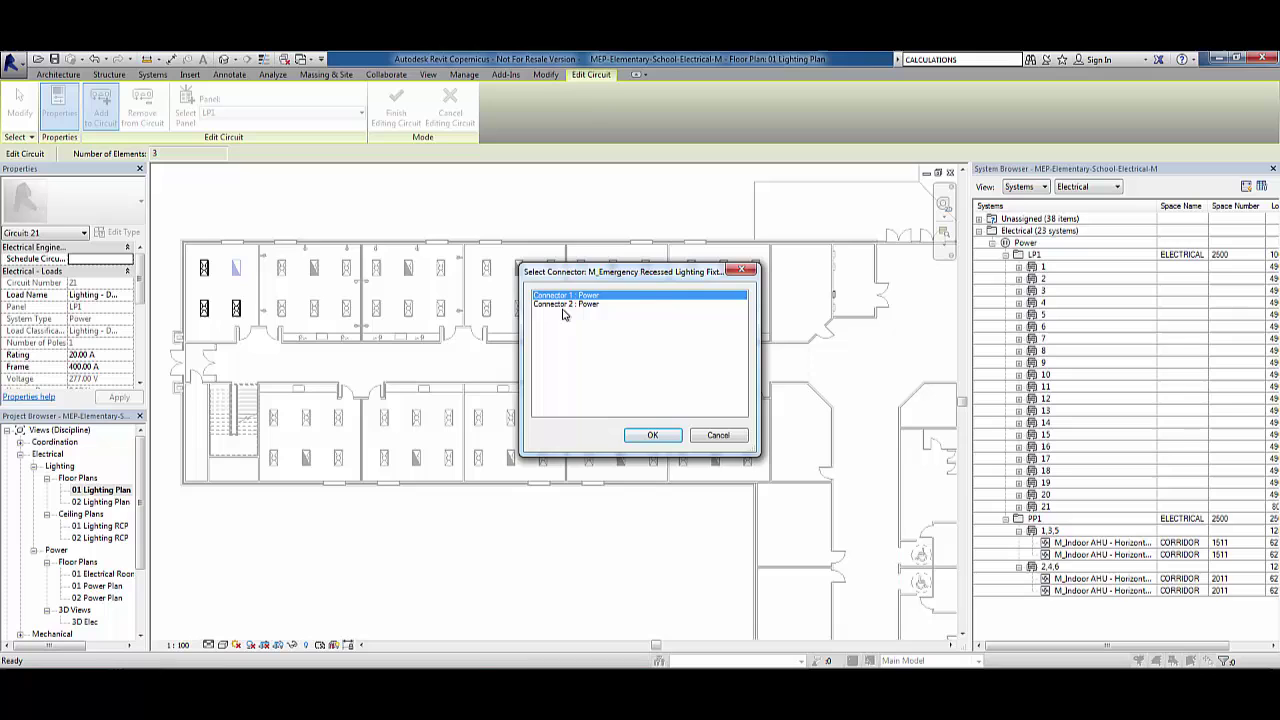
left_click(565, 305)
left_click(640, 435)
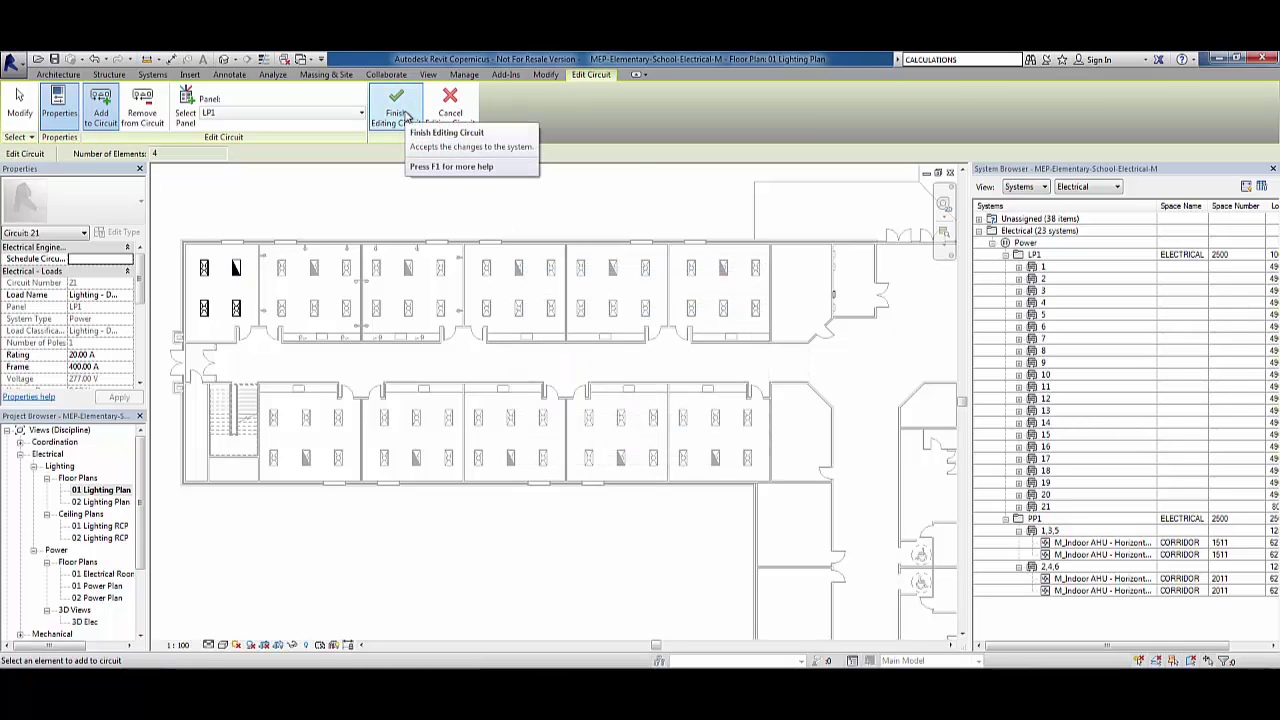
left_click(405, 118)
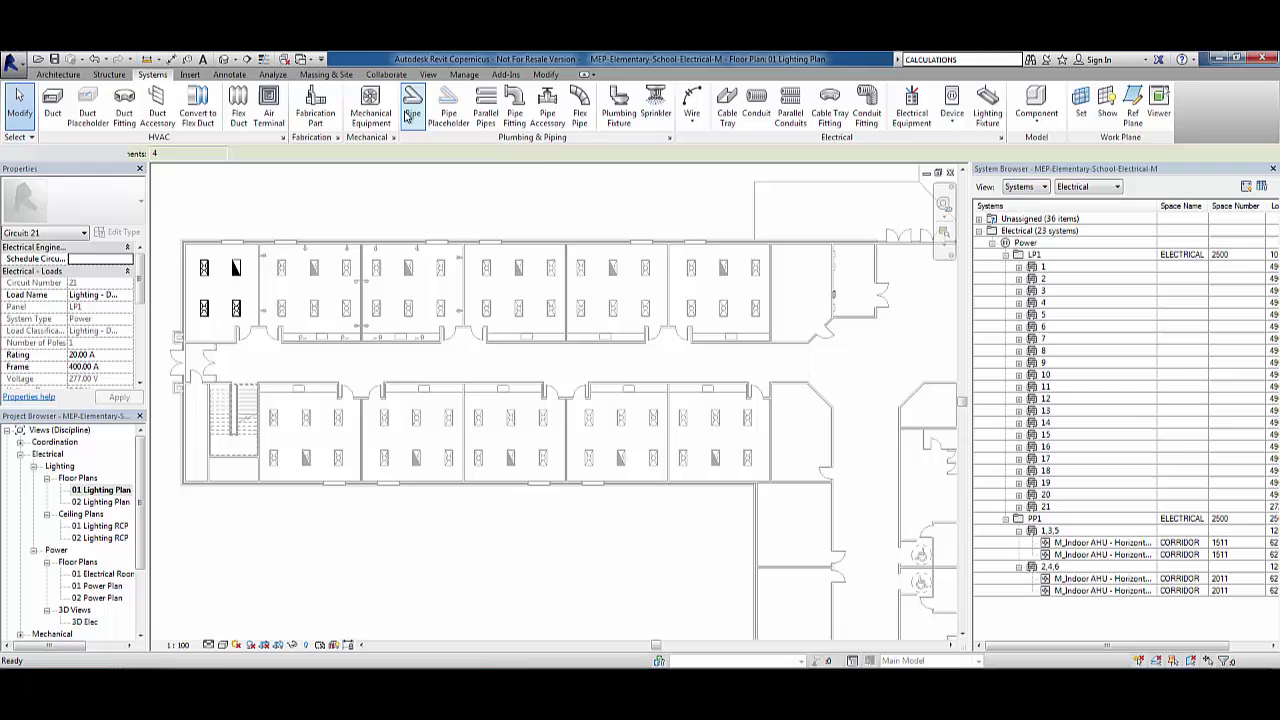
key("Tab")
left_click(204, 272)
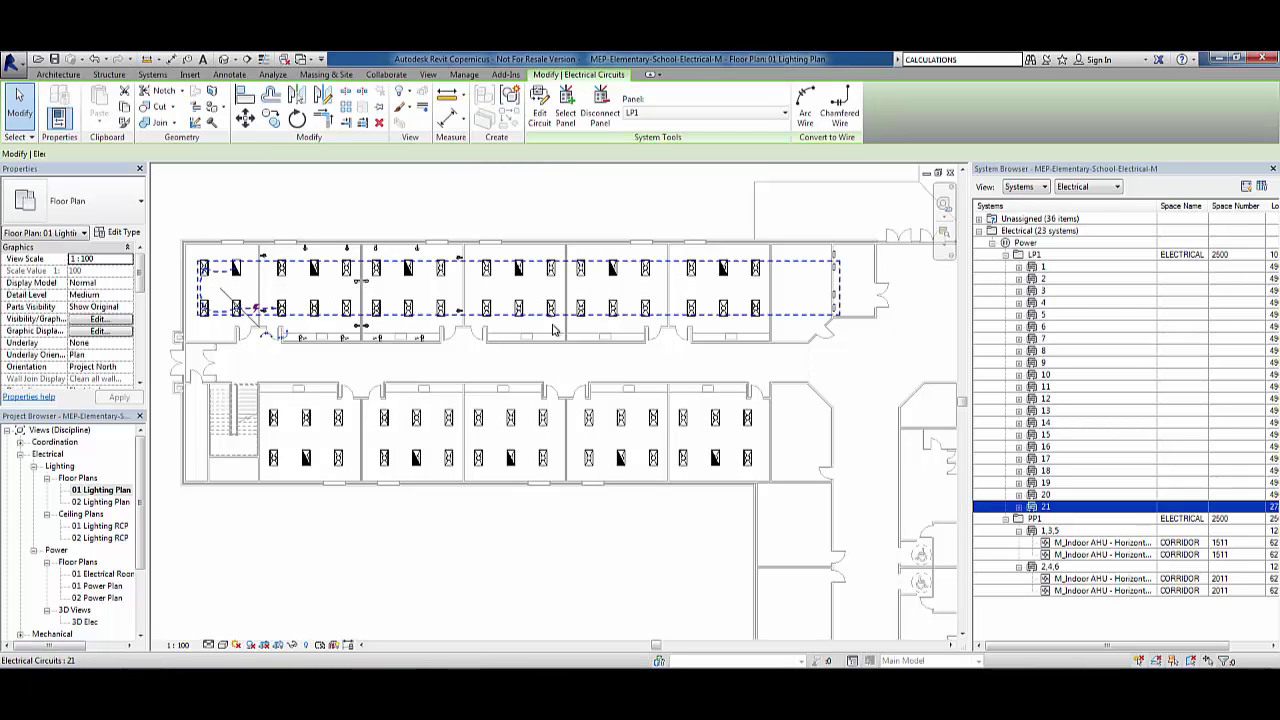